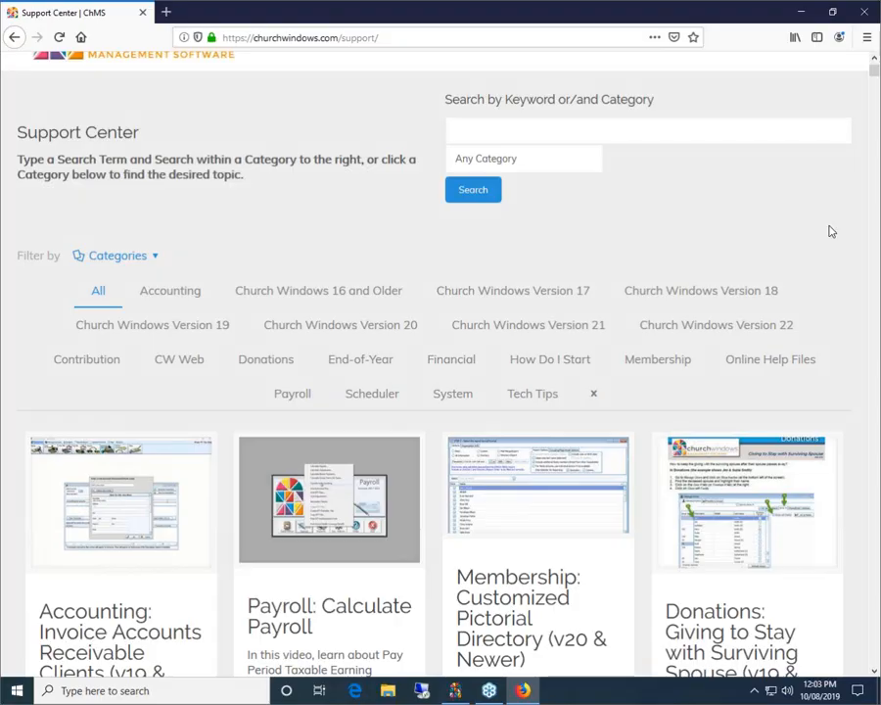
Look over the Support Center listings and point out the Accounting video on invoicing accounts receivable clients
scroll(793, 226, "up", 1)
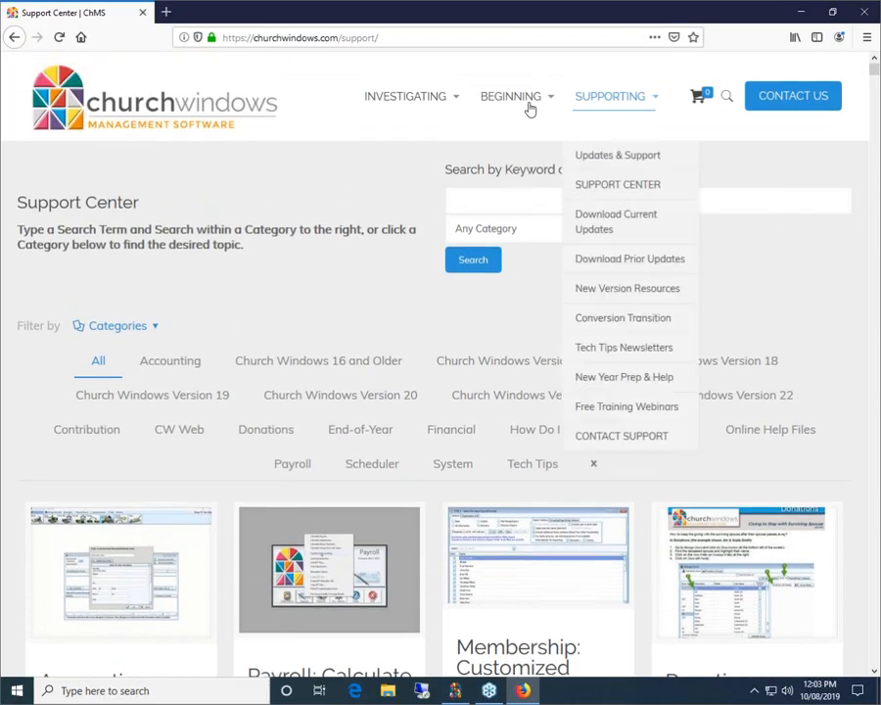
mouse_move(523, 103)
left_click_drag(875, 73, 874, 80)
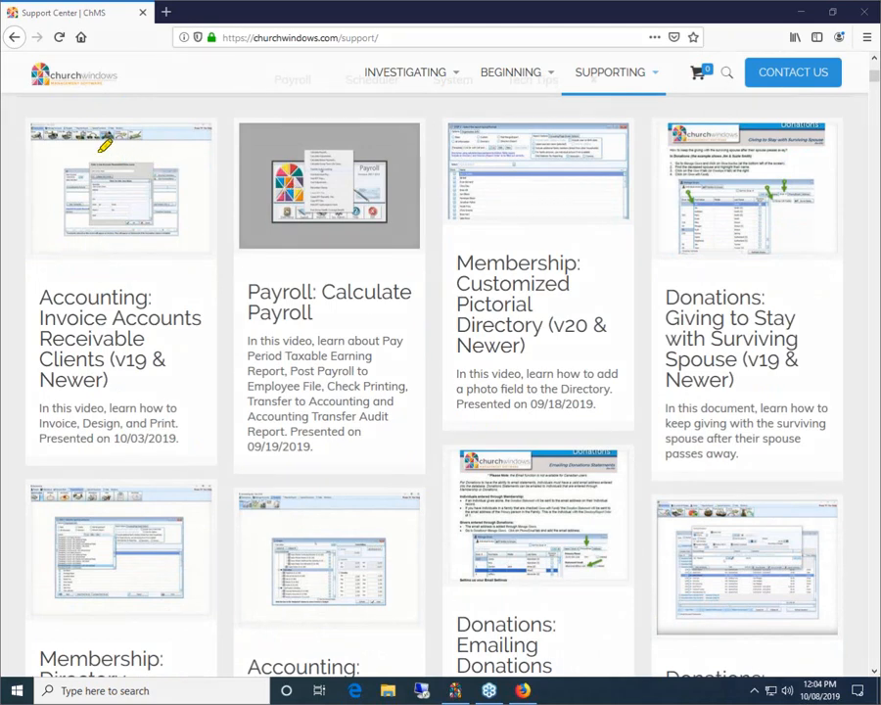
mouse_move(35, 124)
left_mouse_down()
mouse_move(227, 124)
mouse_move(228, 404)
mouse_move(187, 449)
mouse_move(41, 446)
mouse_move(25, 385)
mouse_move(32, 122)
left_mouse_up()
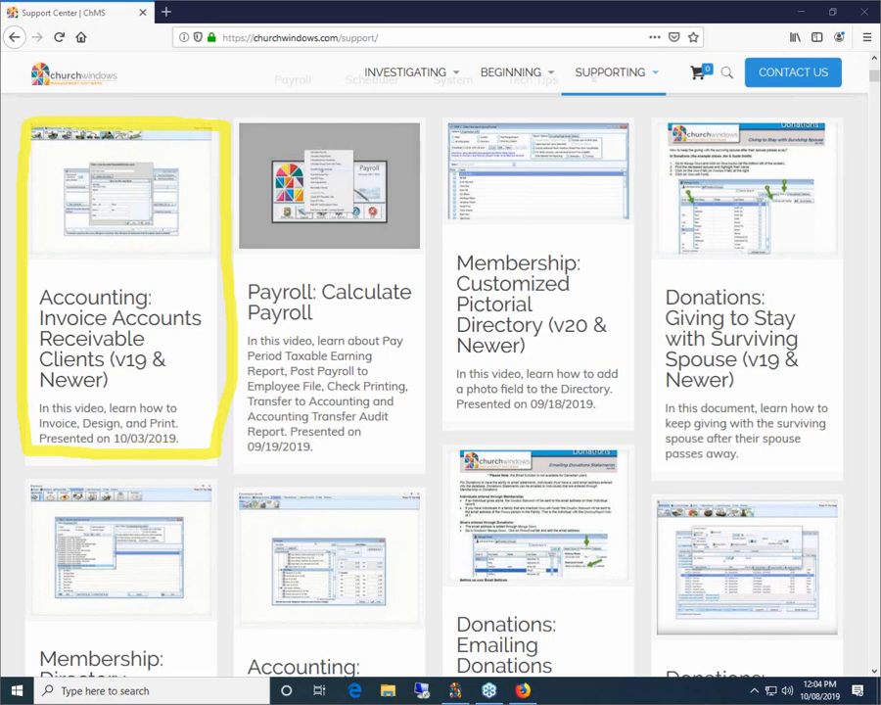
key("Escape")
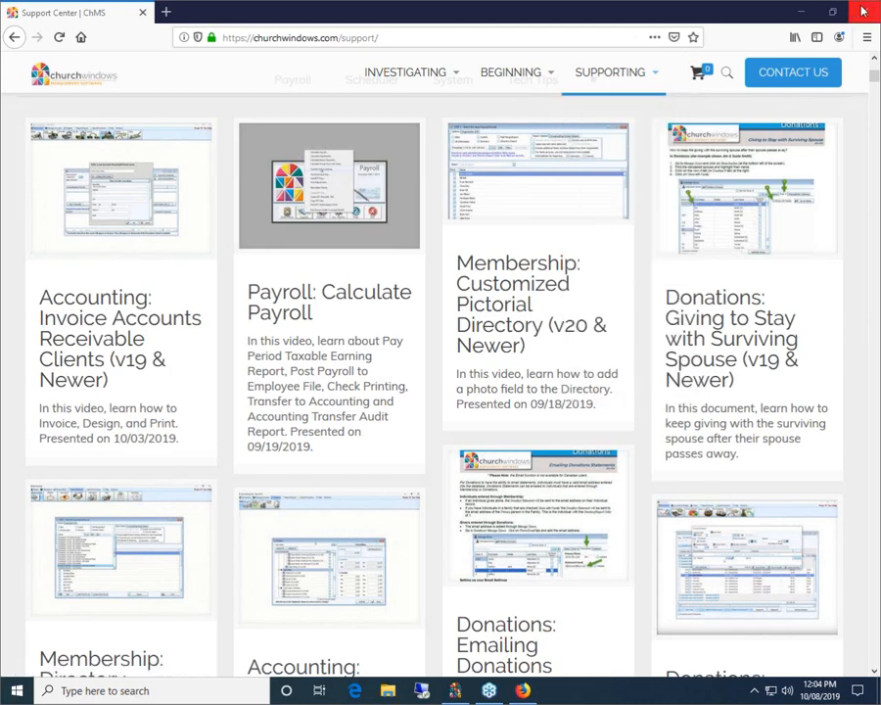
Switch to the Church Windows software and open Collect Accounts Receivable in the Accounting module
left_click(799, 16)
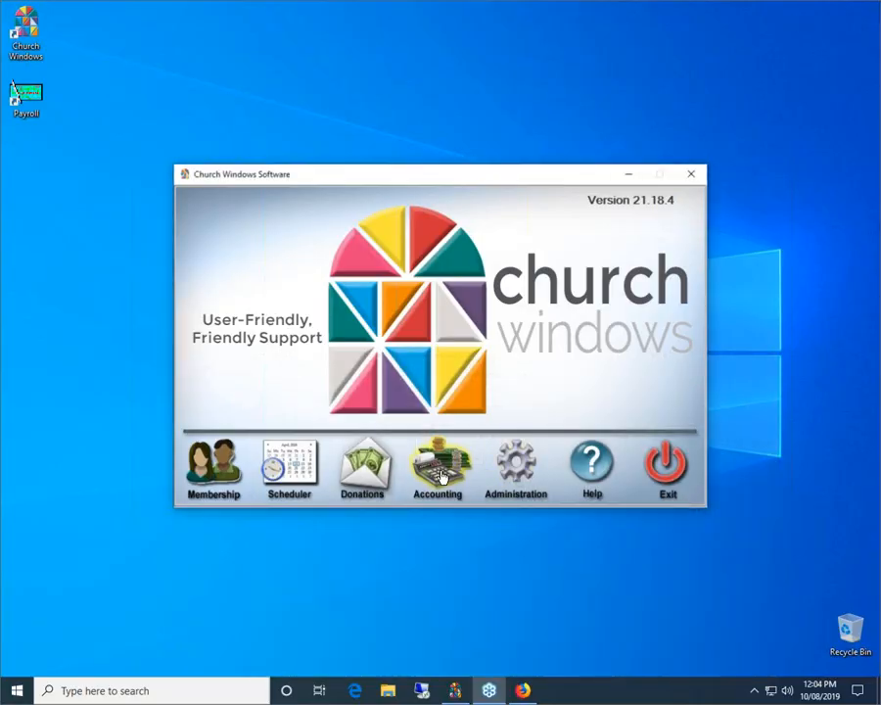
left_click(440, 474)
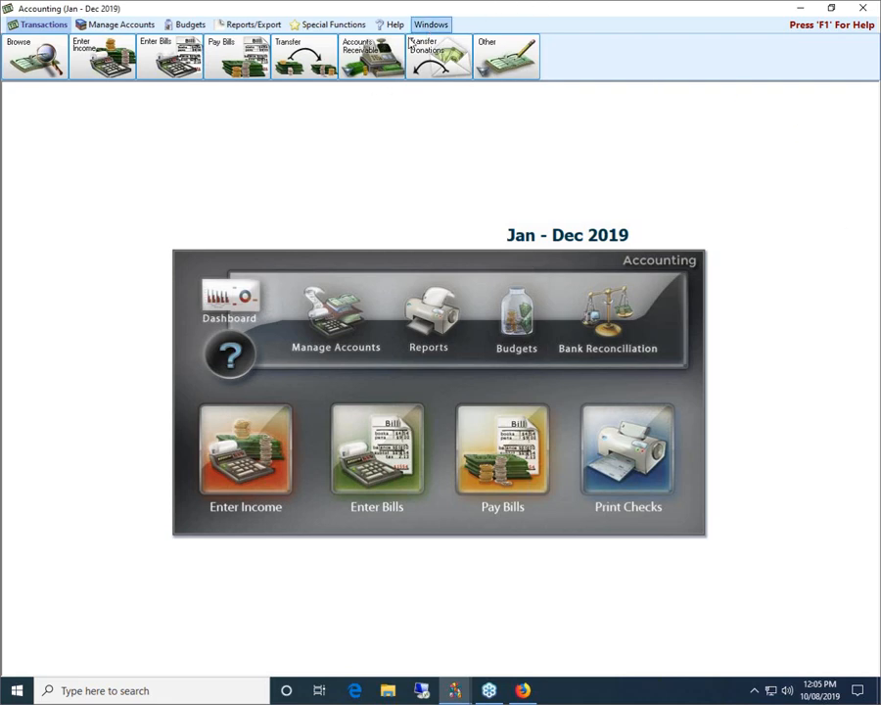
left_click(366, 59)
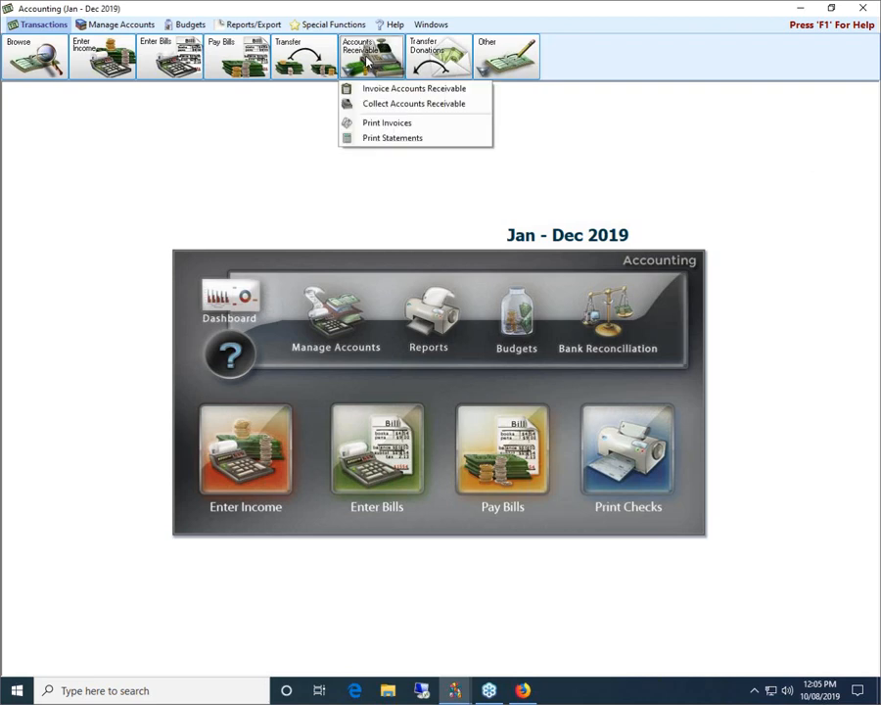
left_click(377, 105)
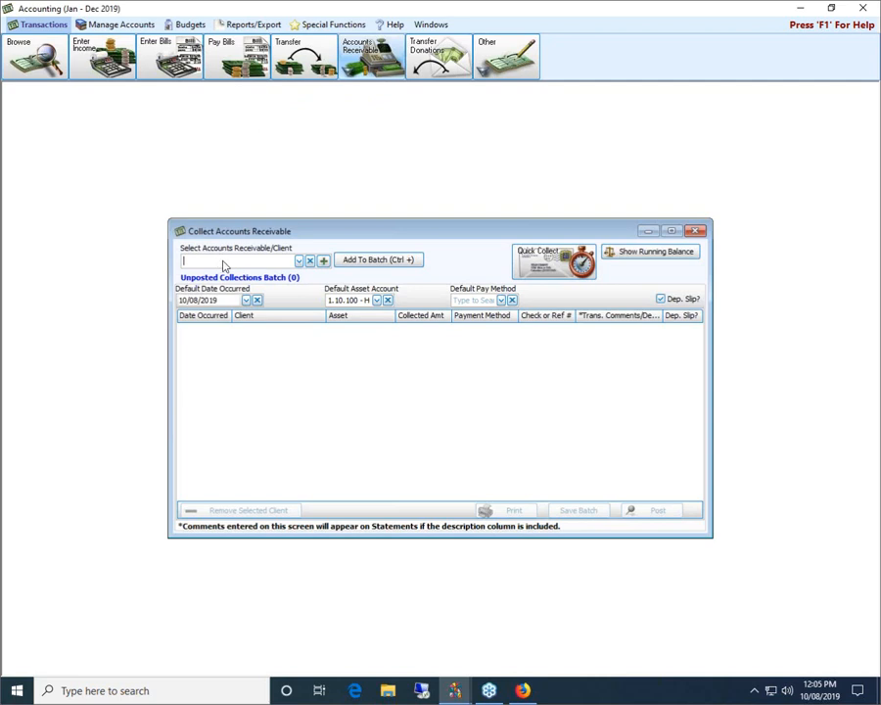
Check the Quick Collect options and the list of accounts receivable clients without choosing any
left_click(529, 265)
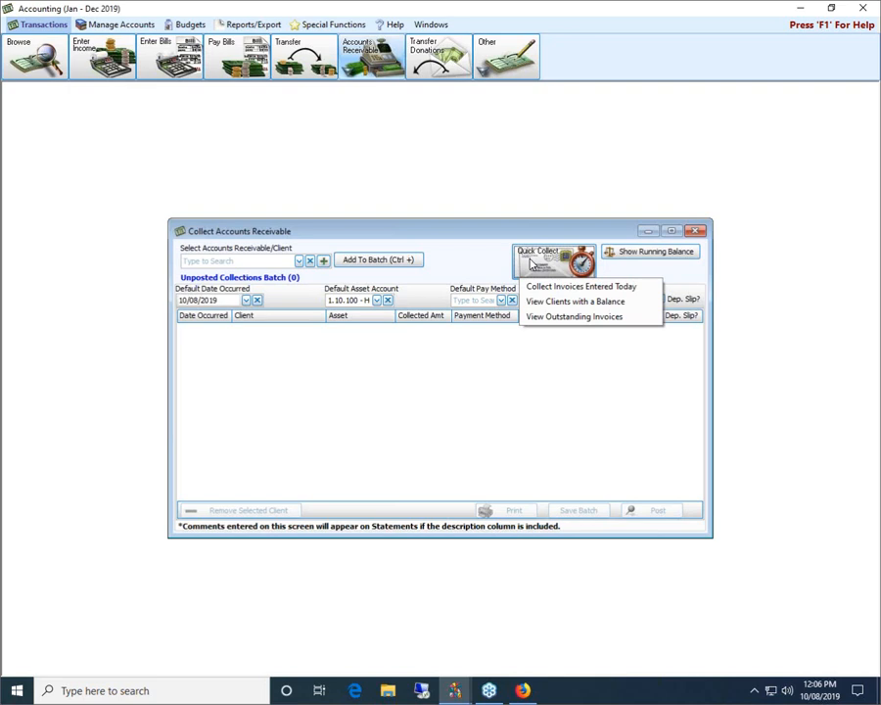
left_click(460, 233)
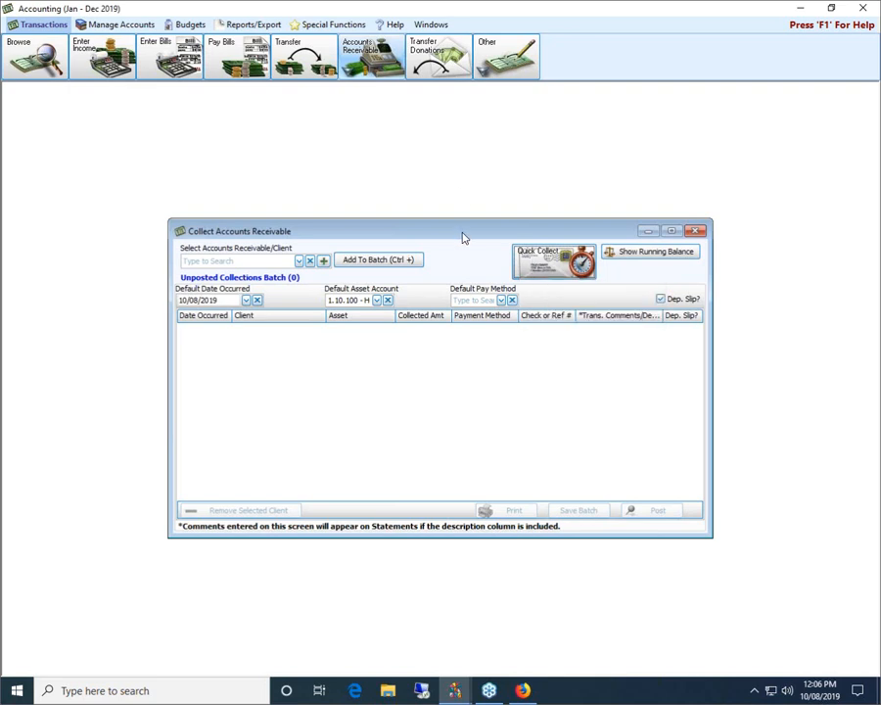
left_click(301, 265)
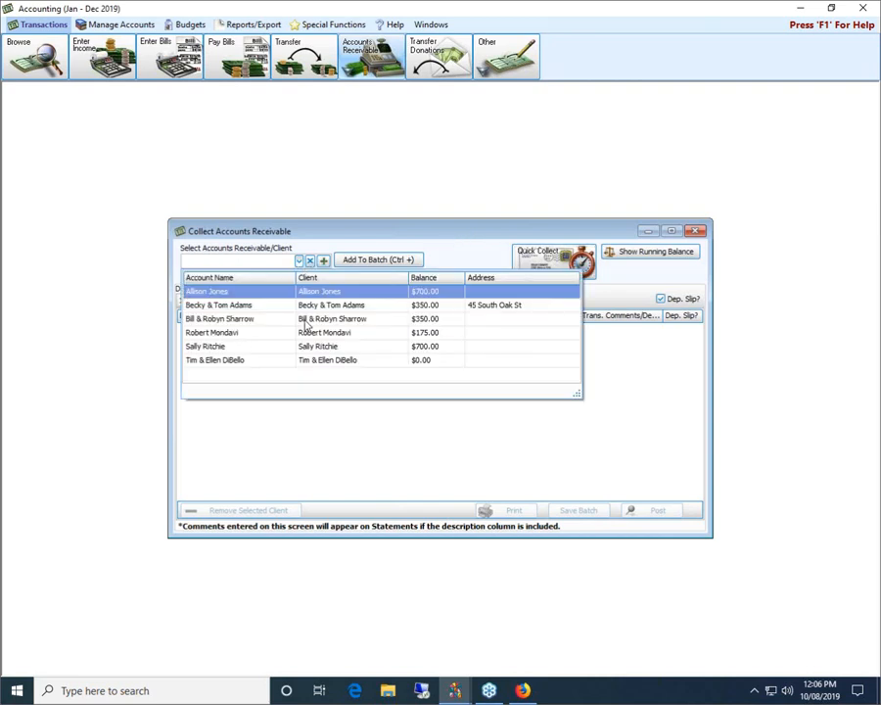
left_click(374, 232)
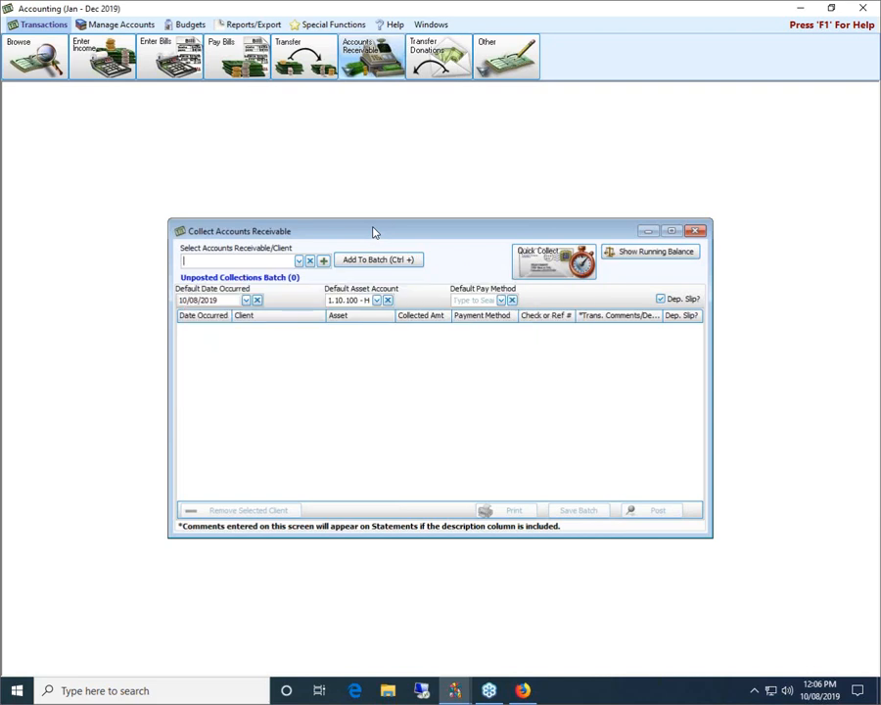
left_click(547, 260)
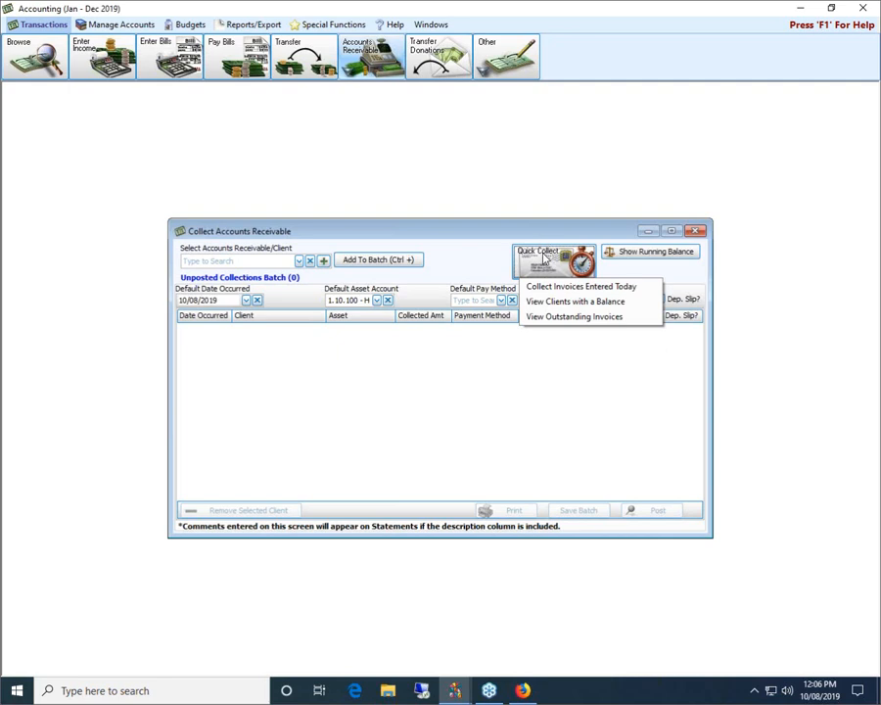
left_click(556, 308)
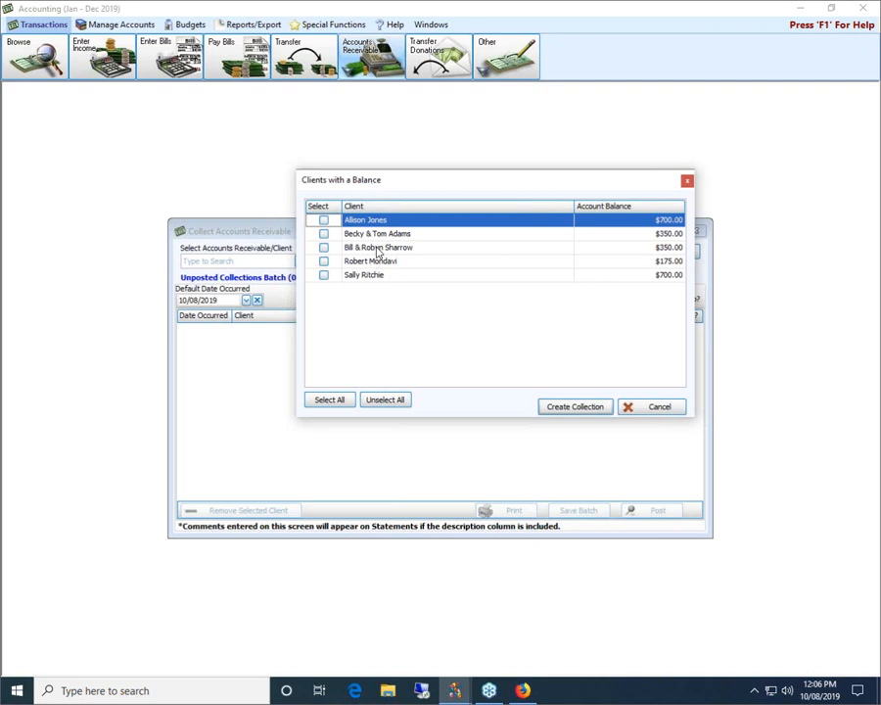
left_click(324, 220)
left_click(324, 247)
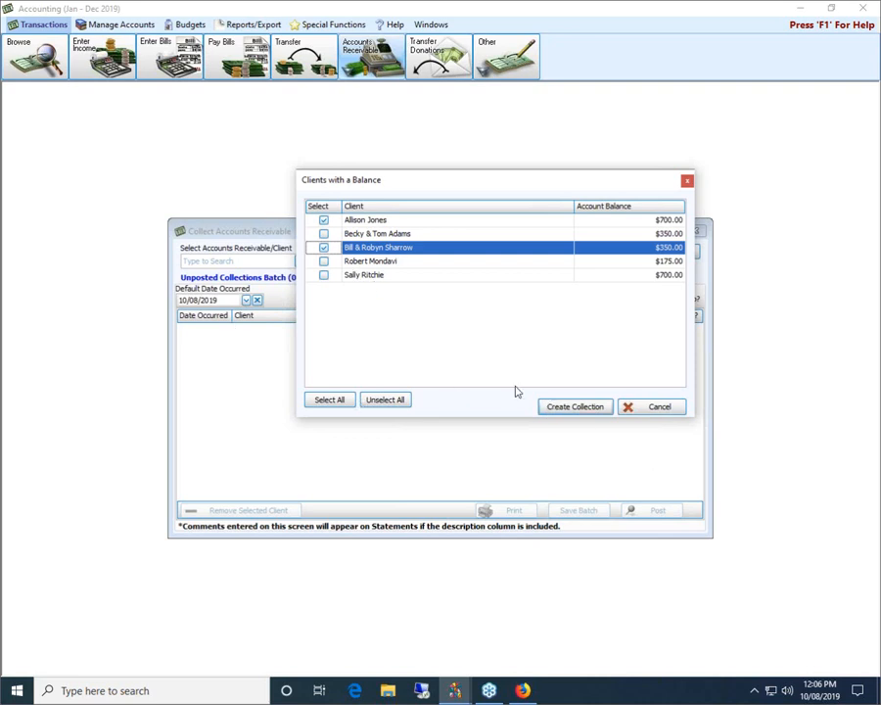
left_click(652, 407)
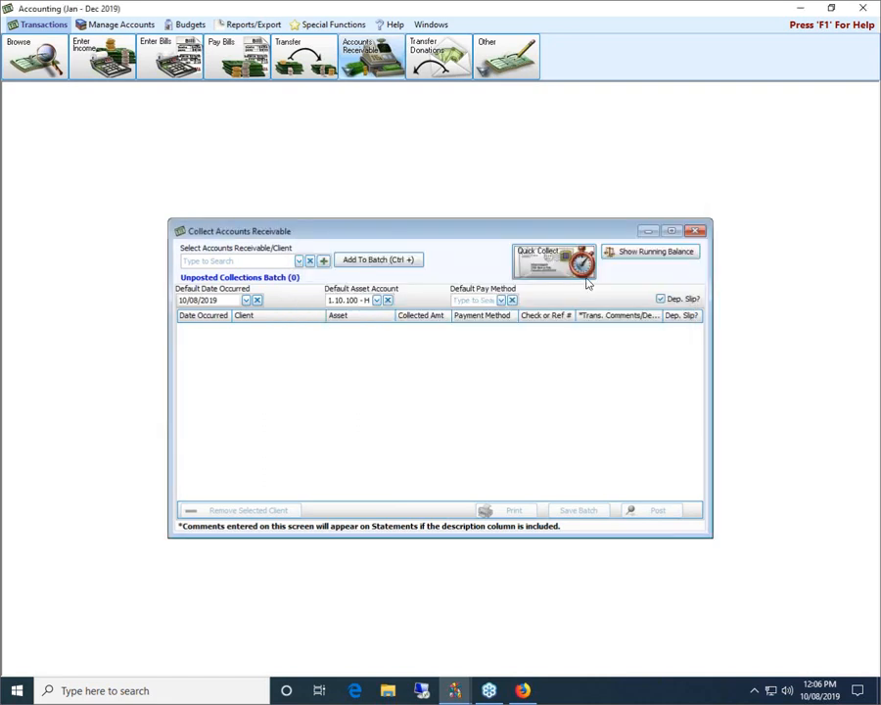
Open Quick Collect's outstanding invoices and review the clients with several invoices, their account balances and amounts due
left_click(547, 270)
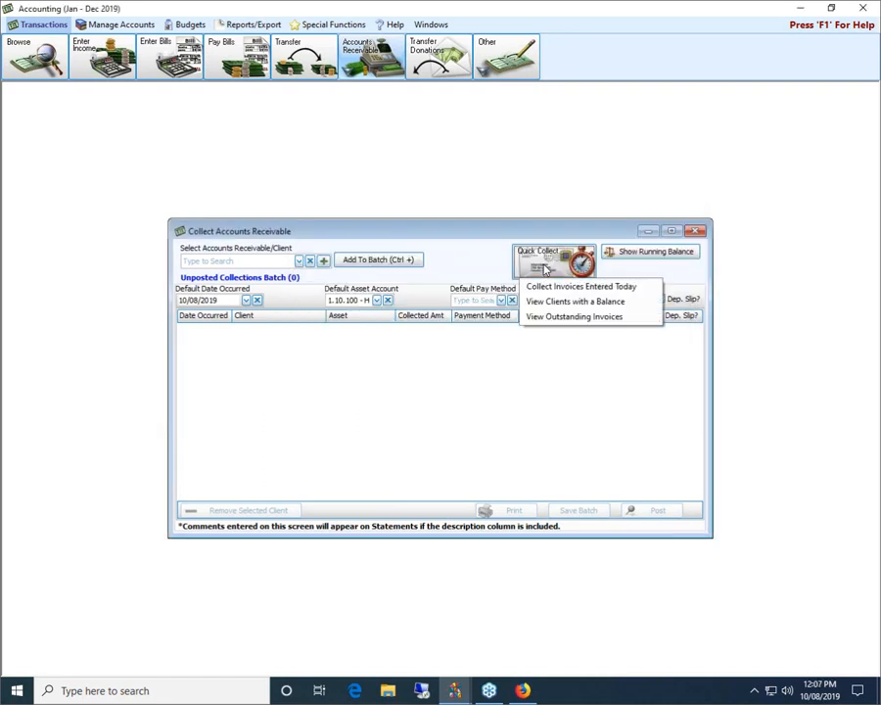
left_click(549, 318)
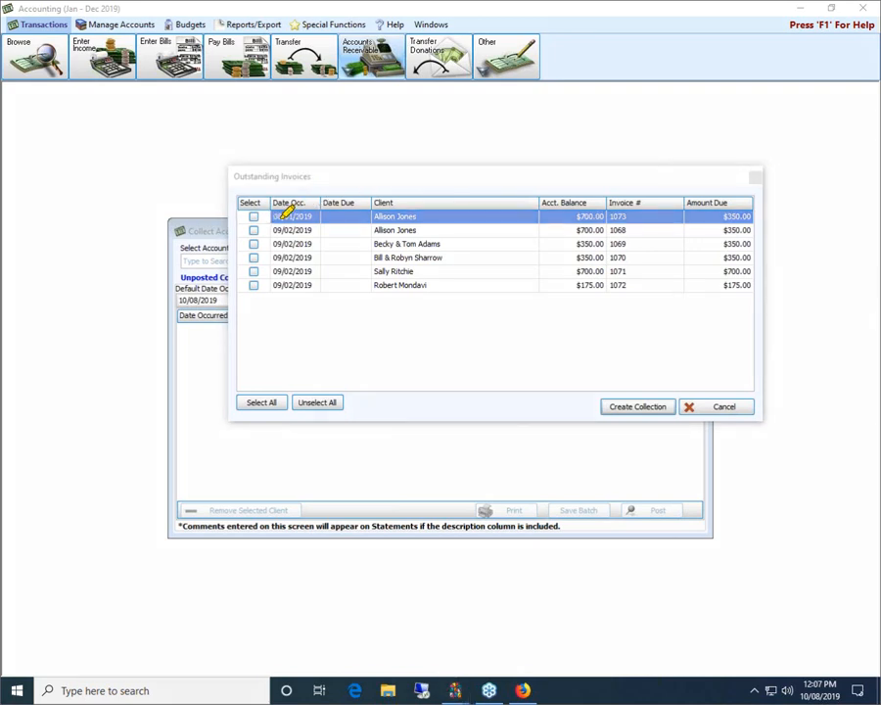
mouse_move(423, 216)
left_mouse_down()
mouse_move(458, 217)
mouse_move(430, 231)
mouse_move(456, 230)
left_mouse_up()
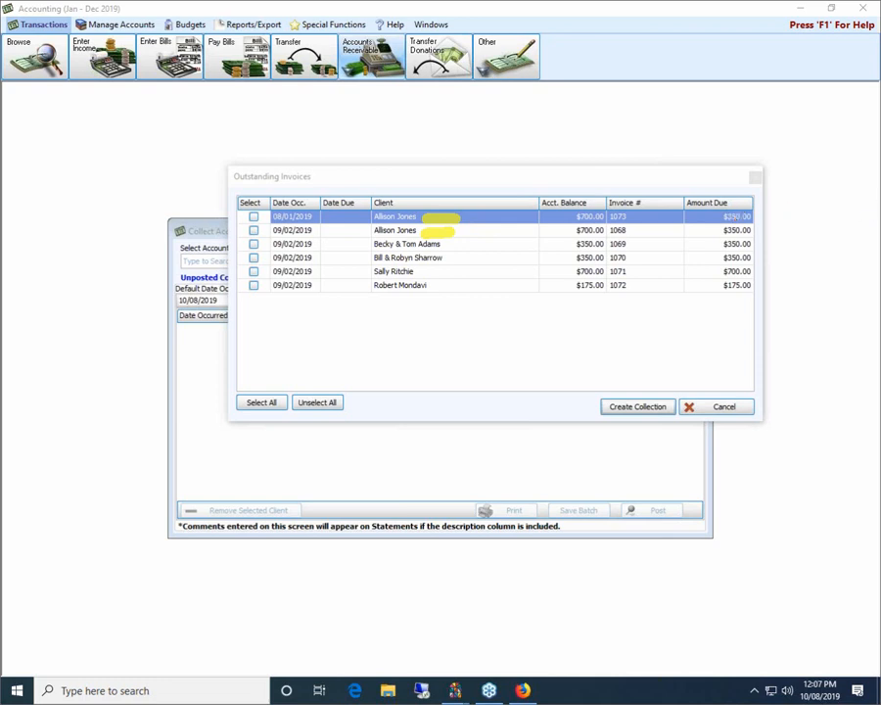
key("Escape")
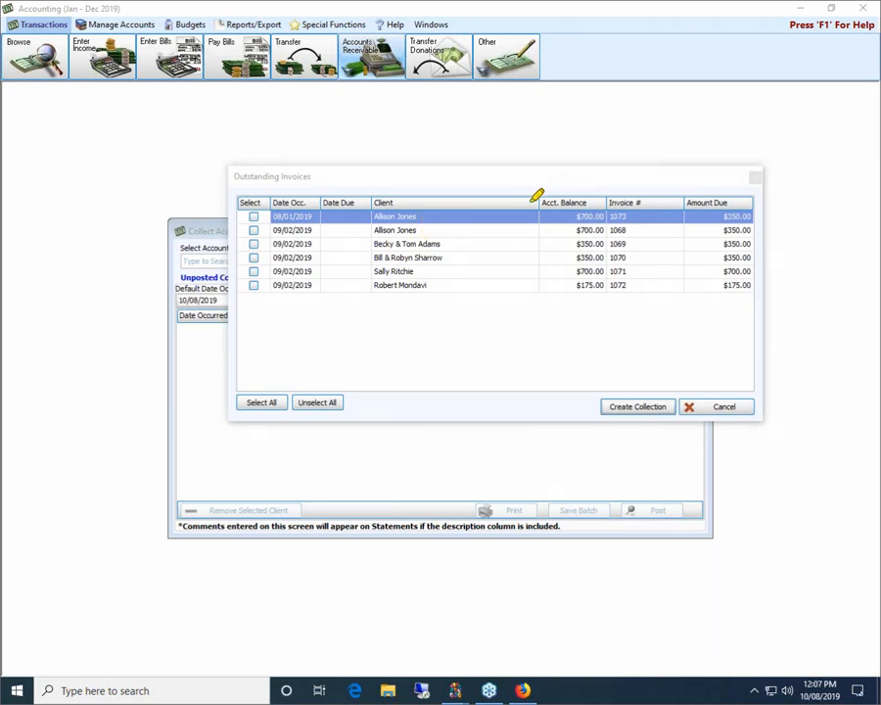
mouse_move(568, 201)
left_mouse_down()
mouse_move(587, 201)
mouse_move(554, 202)
left_mouse_up()
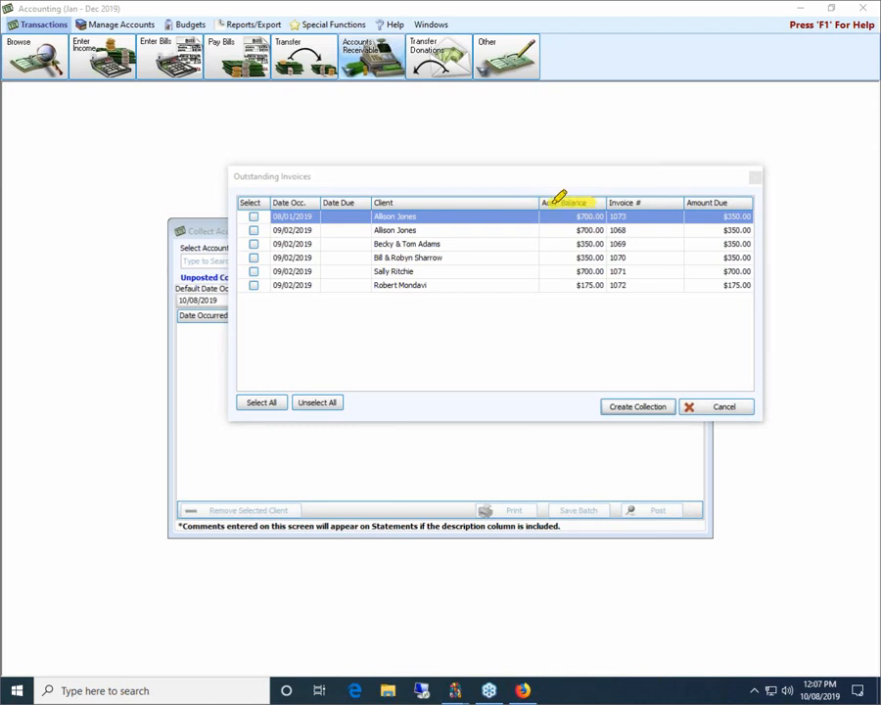
left_click_drag(698, 202, 733, 199)
key("Escape")
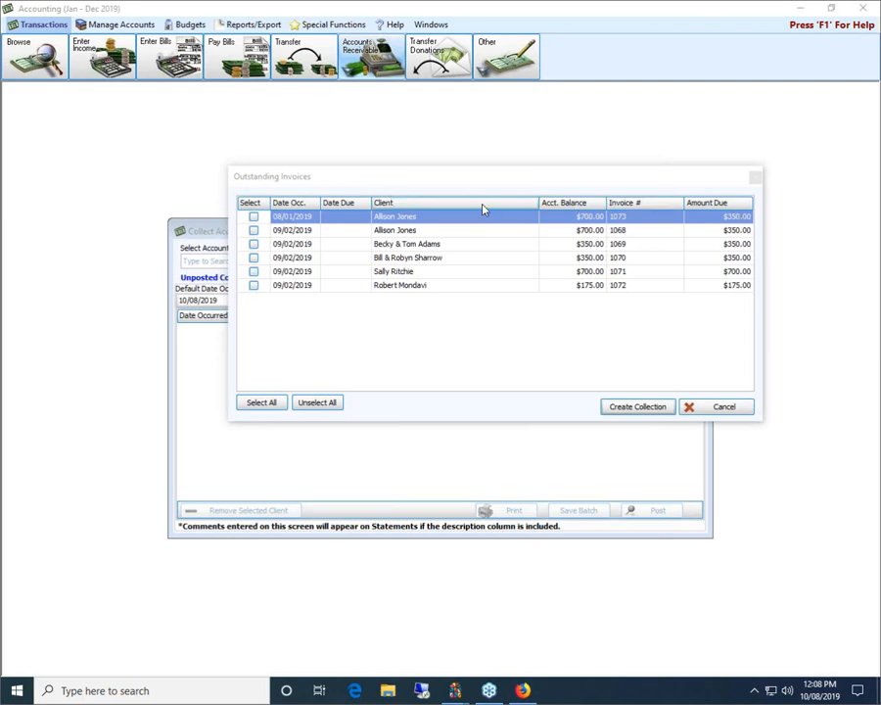
Select the 08/01/2019 invoice plus the third, fourth and sixth outstanding invoices, and create a collection from them
left_click(254, 217)
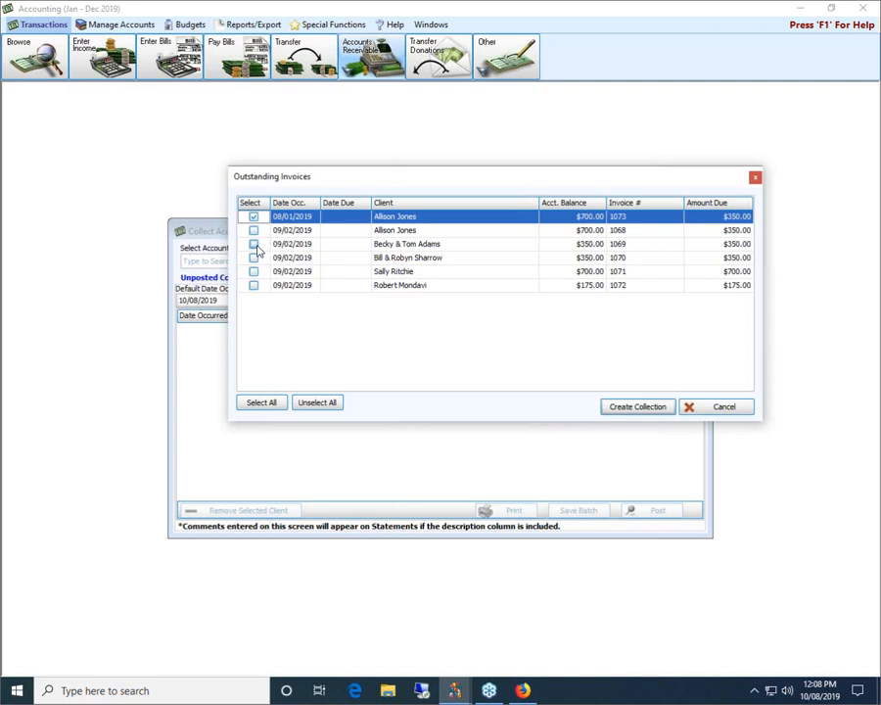
left_click(255, 245)
left_click(254, 258)
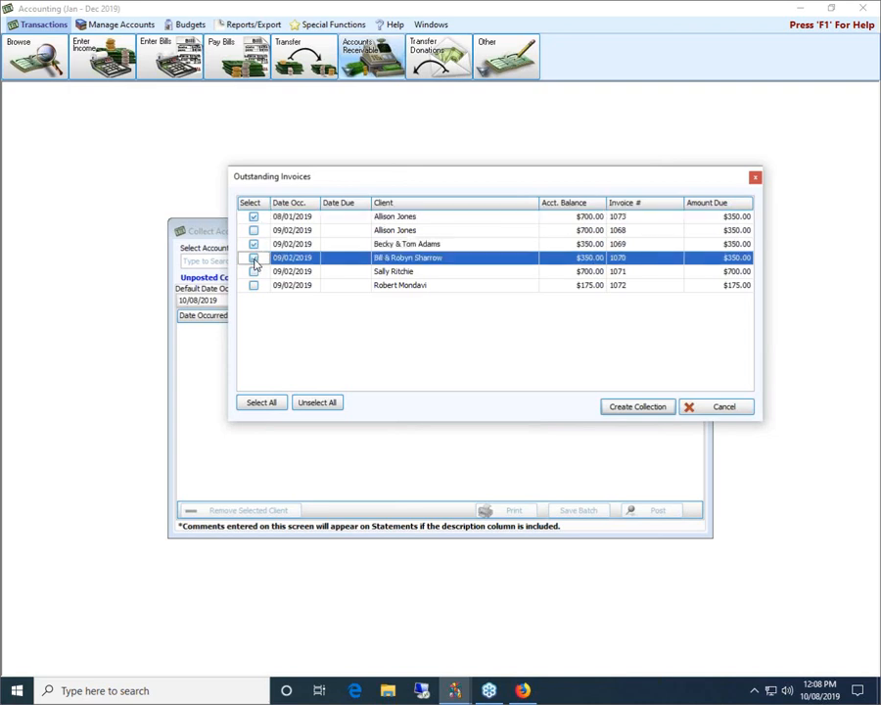
left_click(254, 258)
left_click(254, 285)
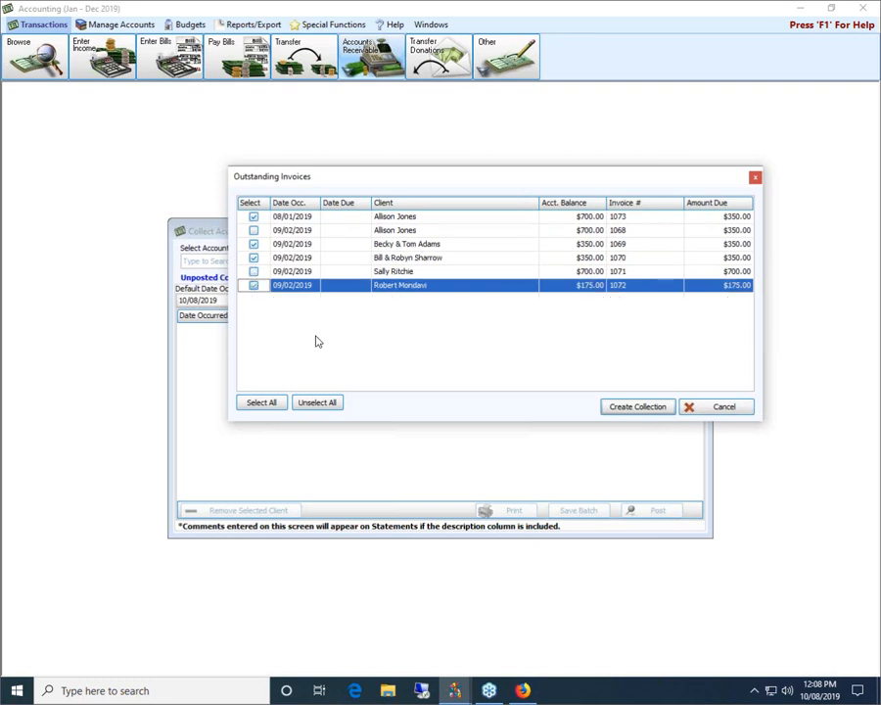
left_click(638, 406)
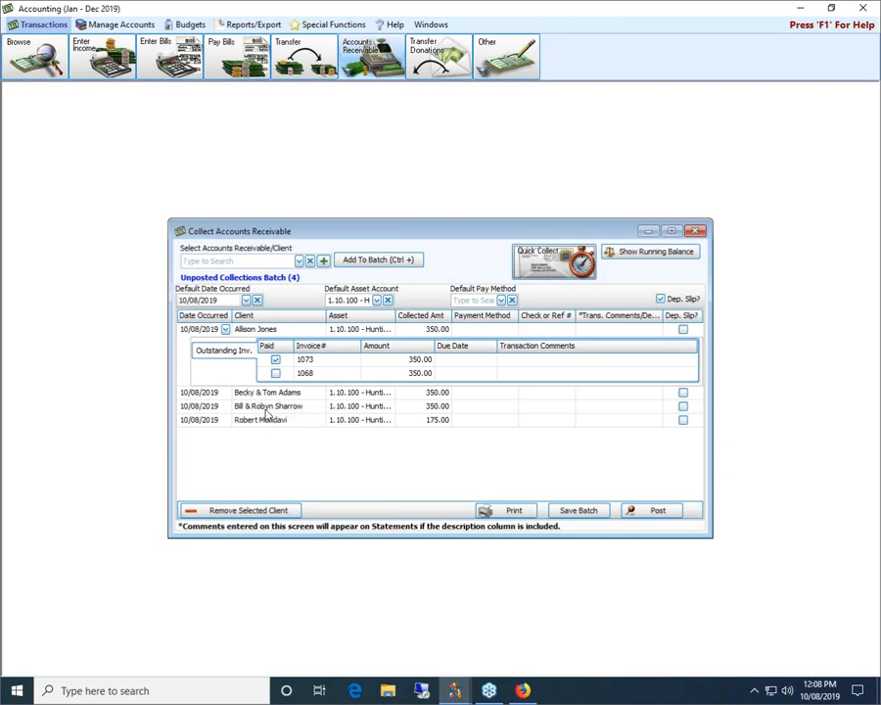
Review which outstanding invoices are marked as paid for each client in the unposted collections batch
left_click(266, 391)
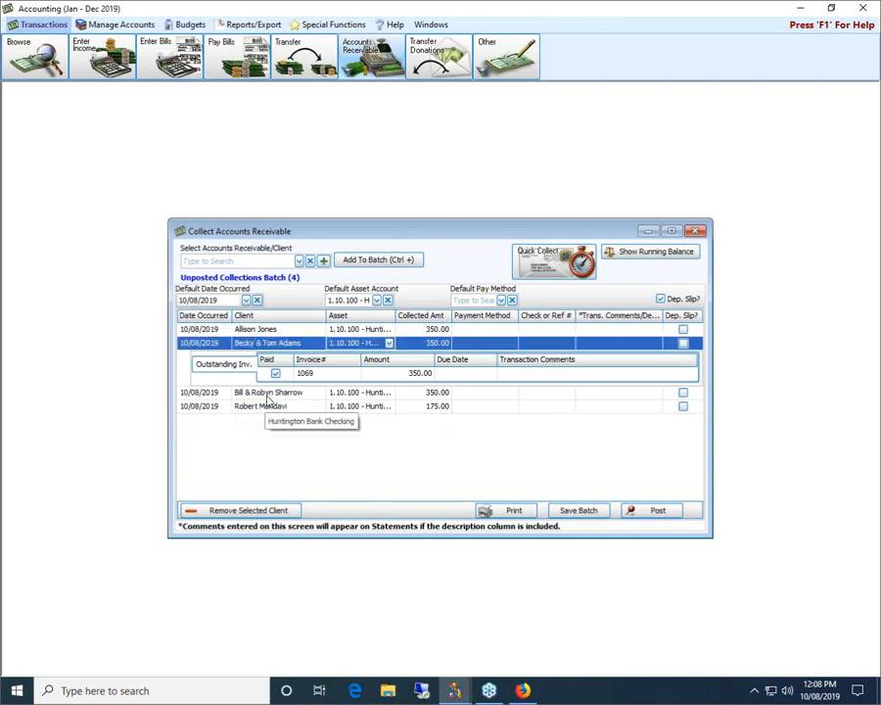
left_click(268, 393)
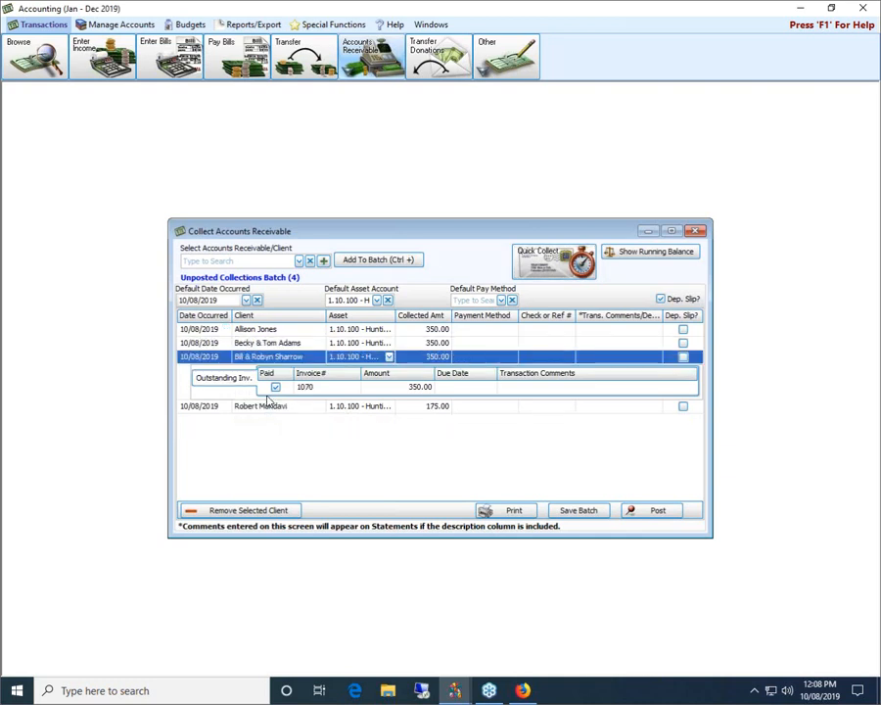
left_click(284, 403)
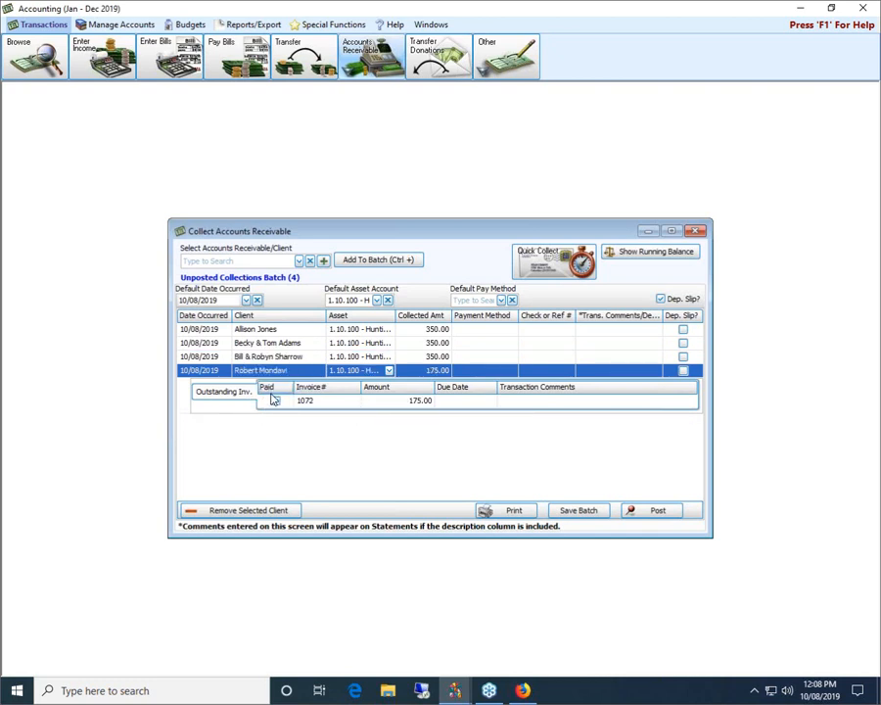
left_click(275, 401)
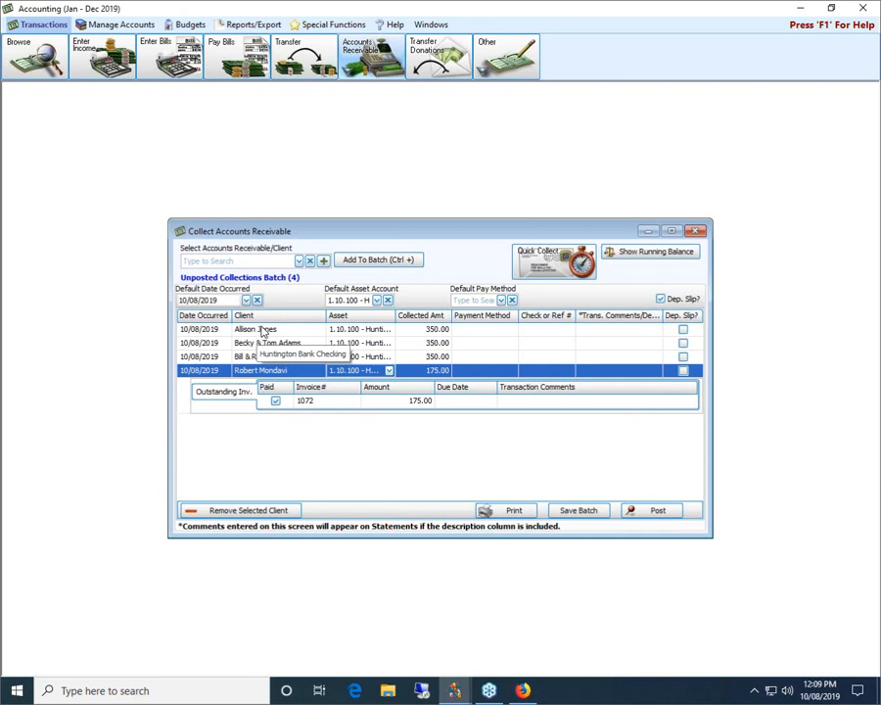
left_click(261, 332)
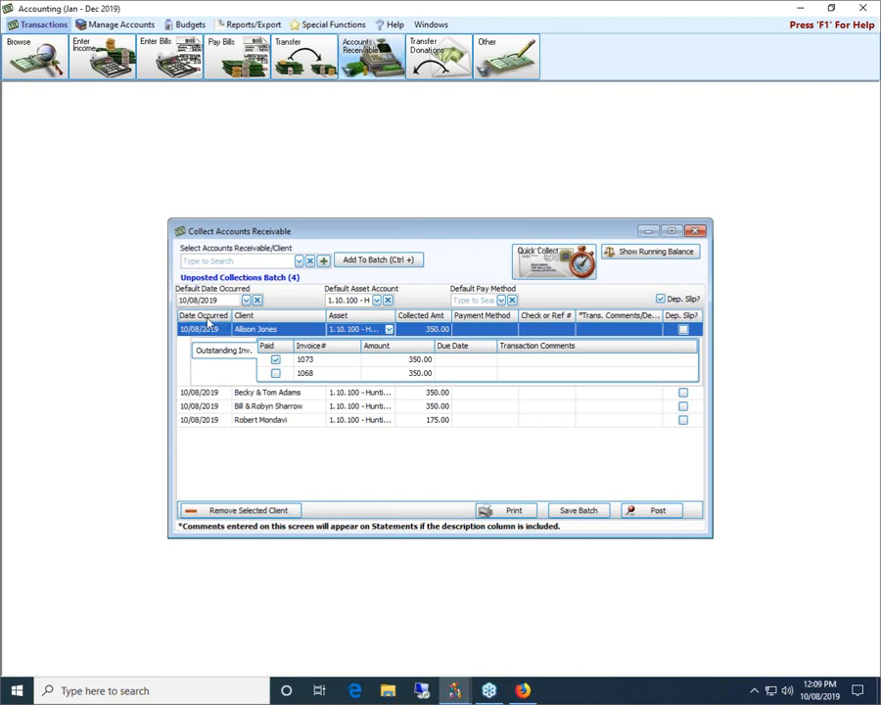
Check the default date calendar without changing it, and set the second client's date occurred to 10/02/2019
left_click(245, 300)
left_click(246, 301)
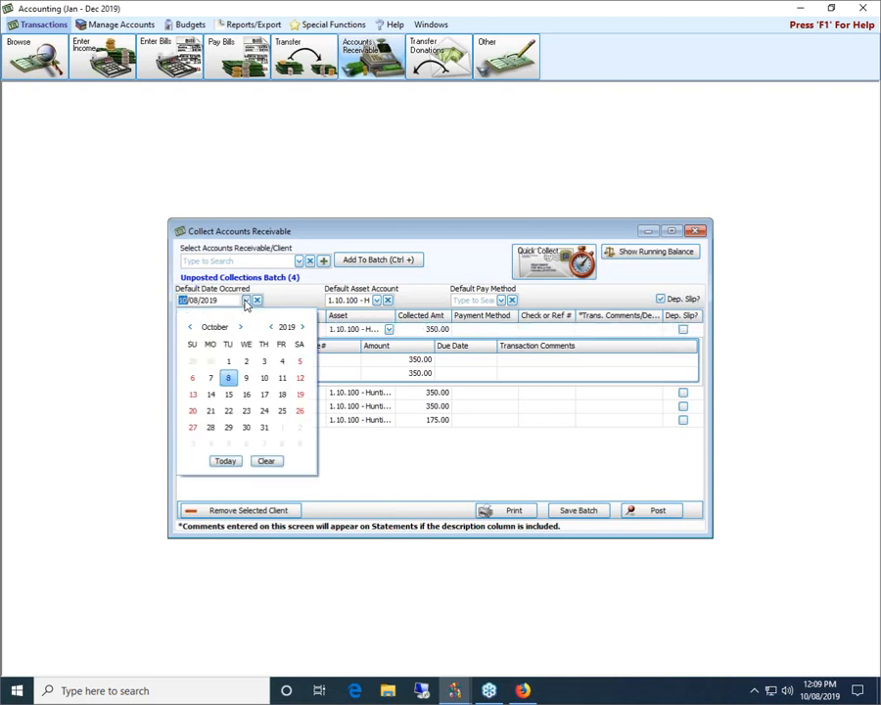
left_click(246, 301)
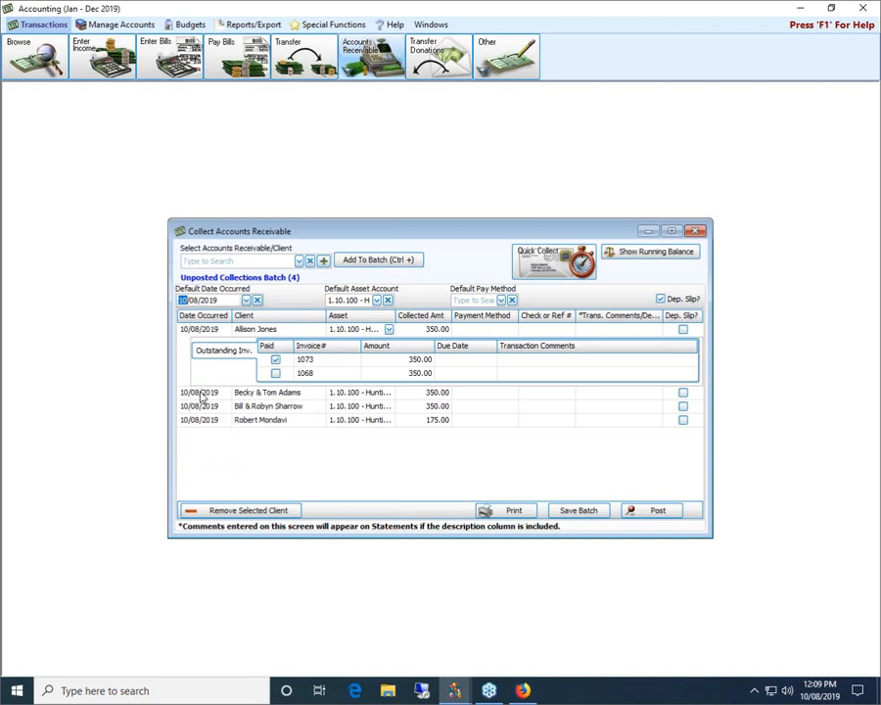
left_click(201, 393)
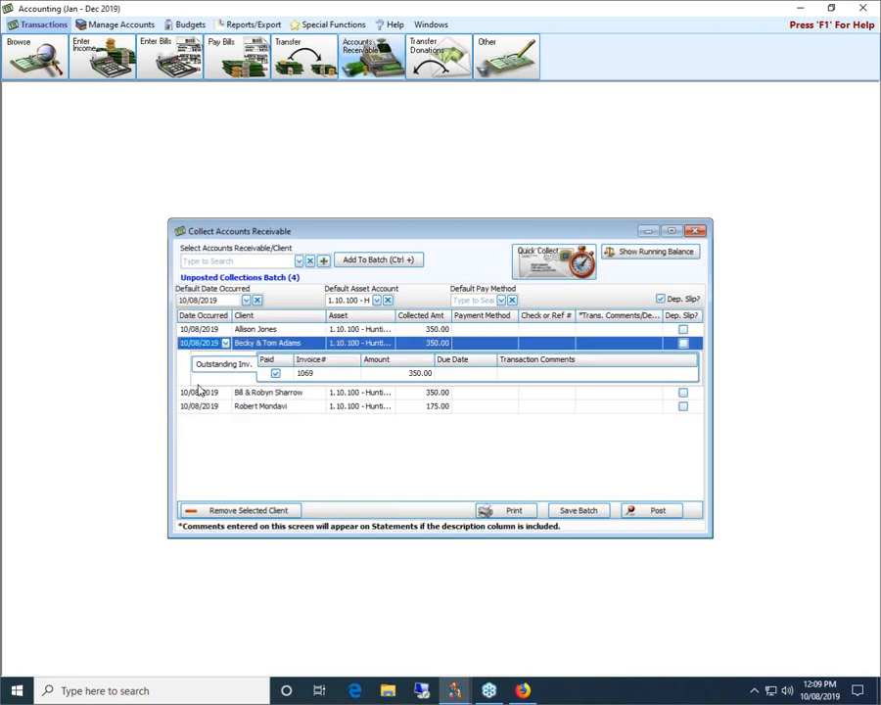
left_click(225, 343)
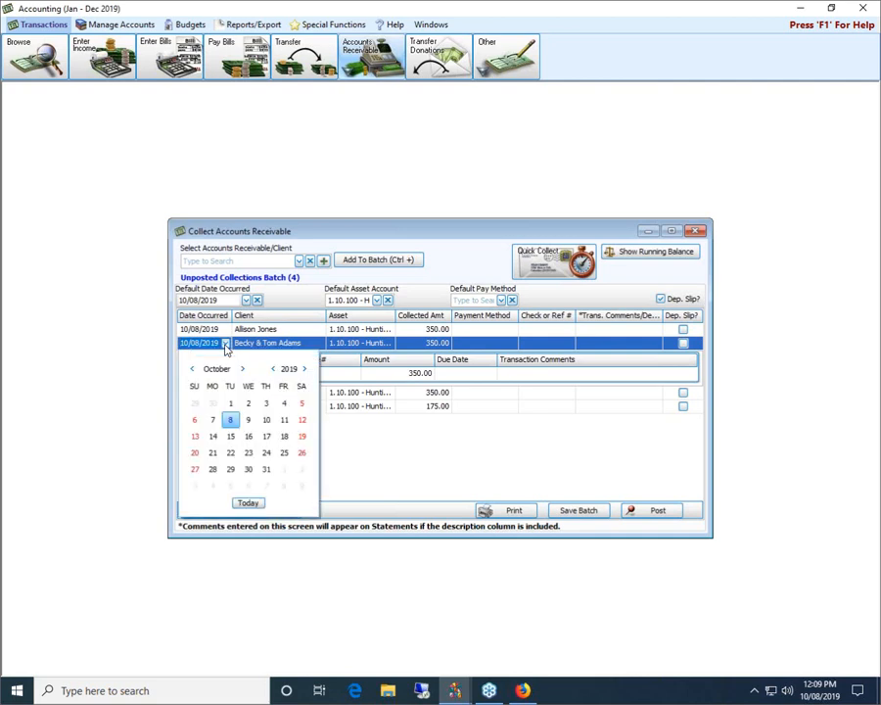
left_click(248, 405)
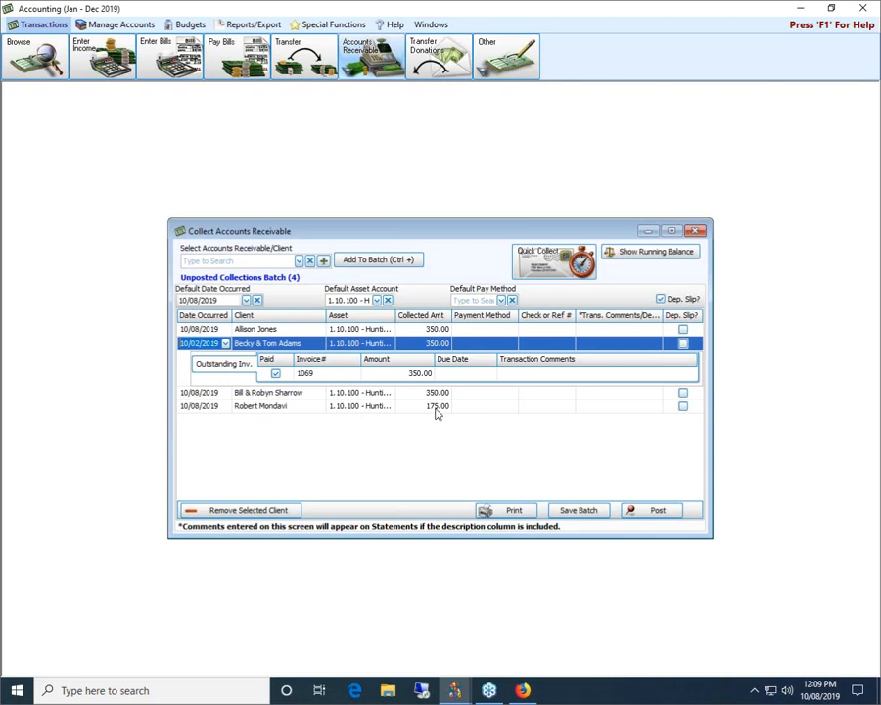
Set the batch's default pay method to Check and enter 1234 as the first client's check or reference number
left_click(501, 301)
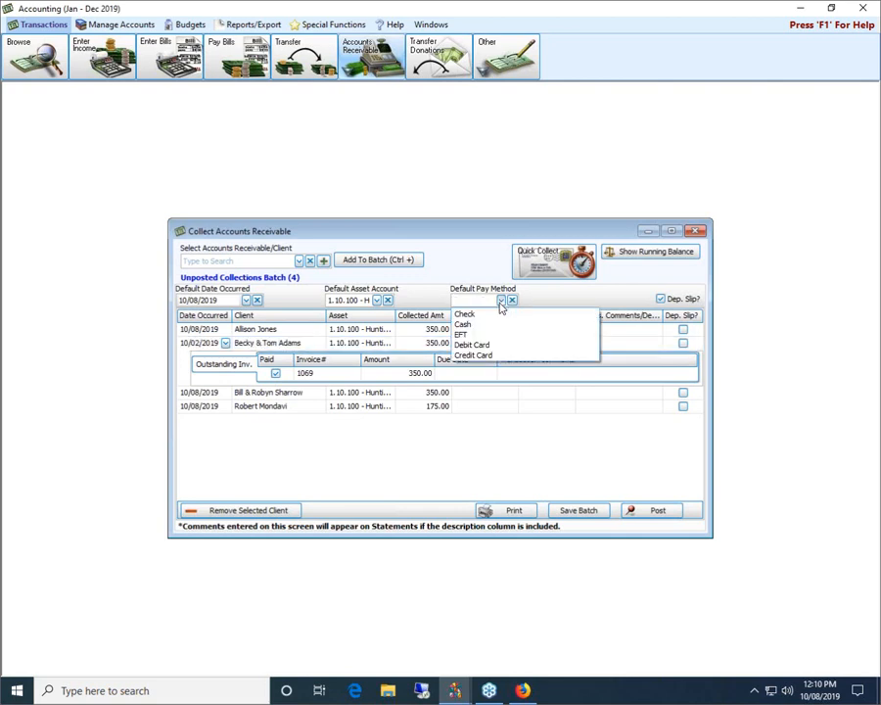
left_click(464, 315)
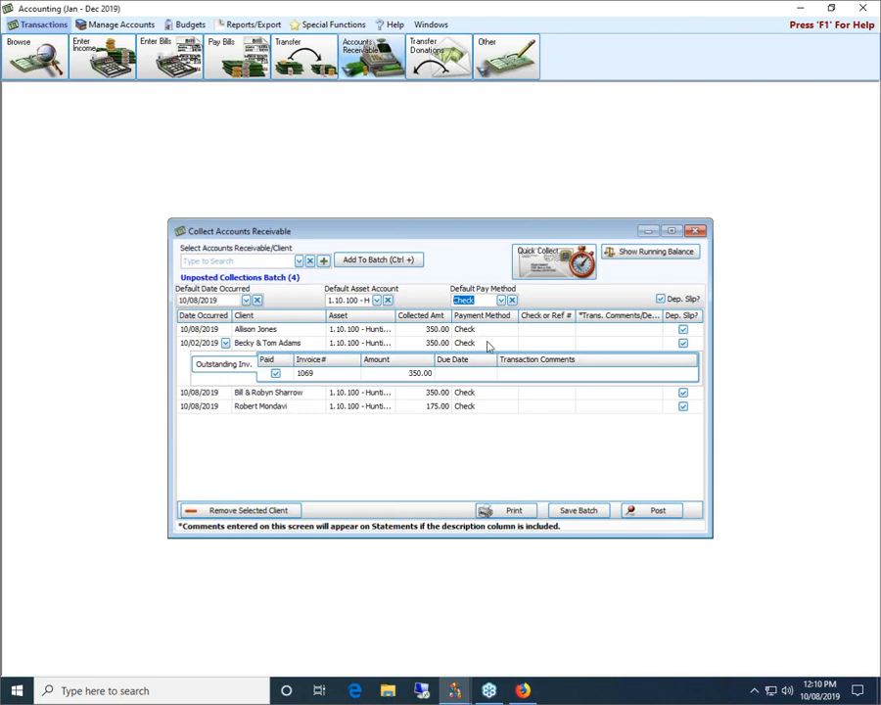
left_click(544, 331)
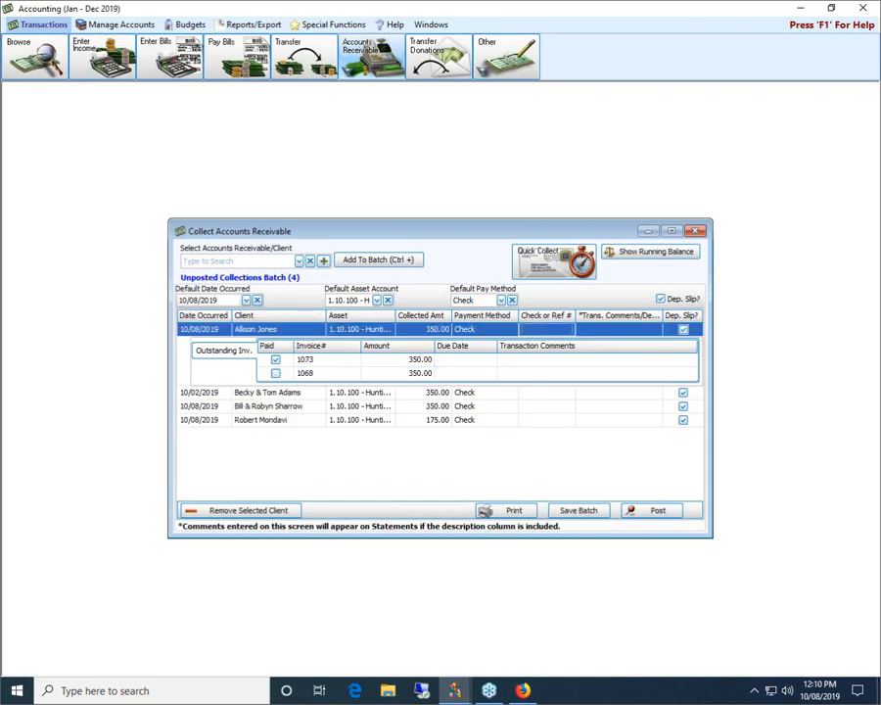
type("1234")
Add the transaction comment "Collect for August 2019 Balance." to the first client's collection
left_click(598, 331)
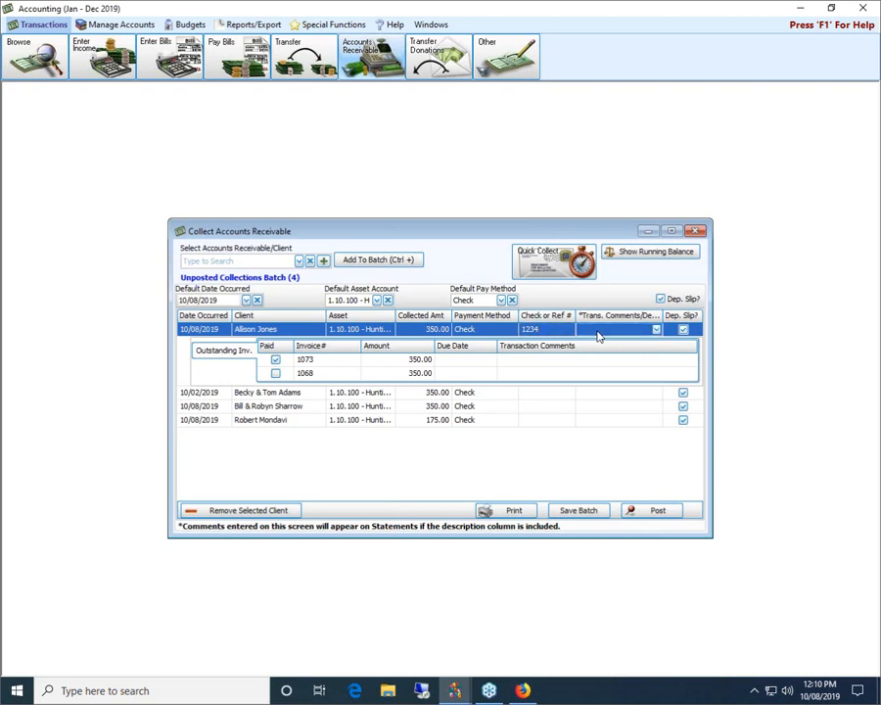
left_click(657, 330)
left_click(657, 330)
type("Collect for August 2019 Balance")
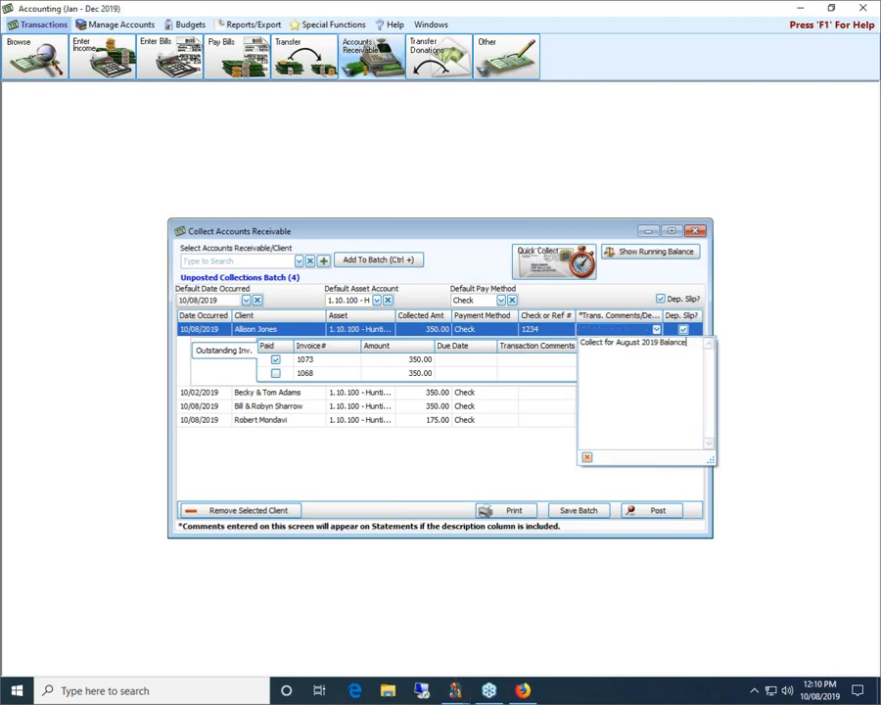
type(".")
left_click(605, 301)
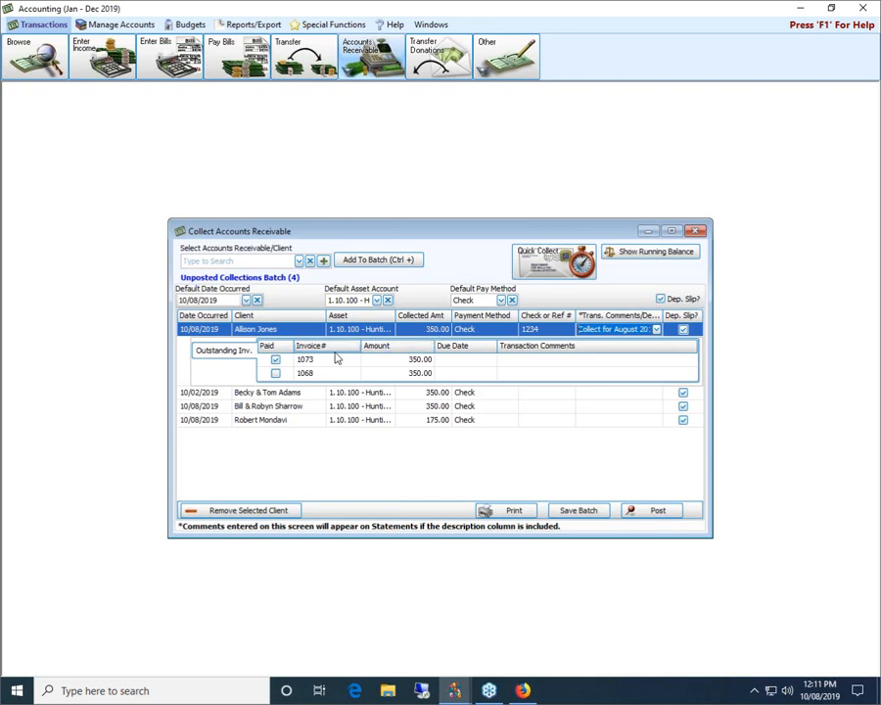
Unmark the first client's paid invoice and set that client's collected amount to 200.00
left_click(276, 361)
left_click(435, 330)
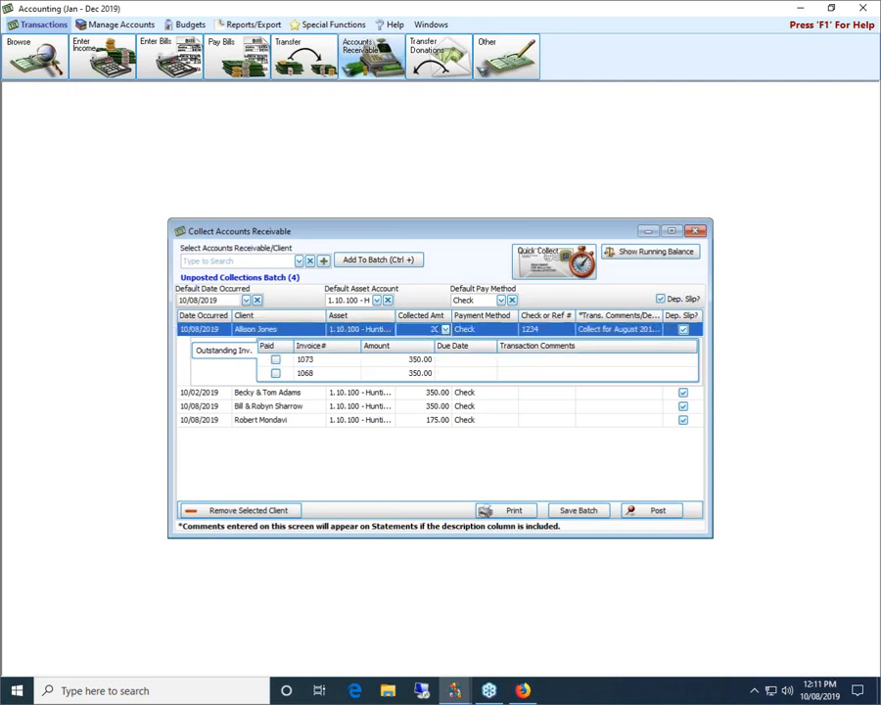
type("2000.")
key("BackSpace")
key("BackSpace")
type(".00")
Save the unposted collections batch and dismiss the confirmation
left_click(579, 512)
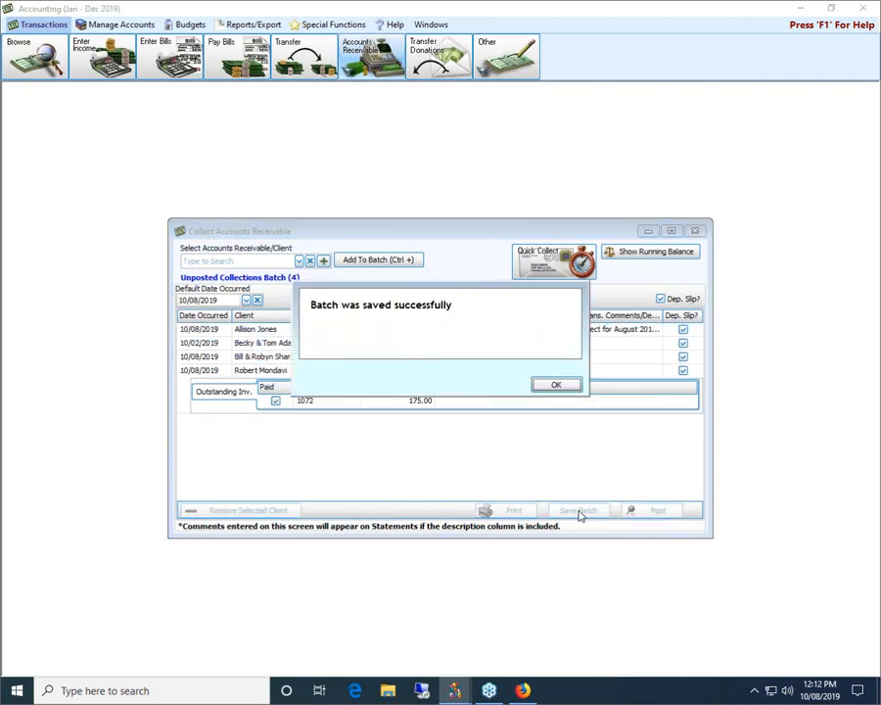
left_click(557, 388)
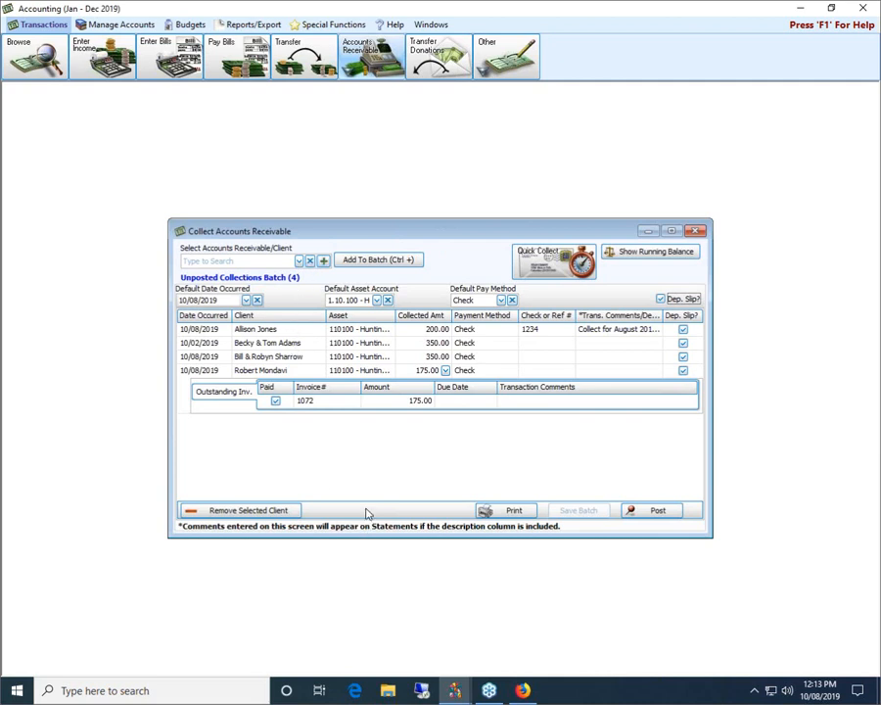
Start removing the 10/02/2019 collection from the batch, but decline the removal
left_click(349, 344)
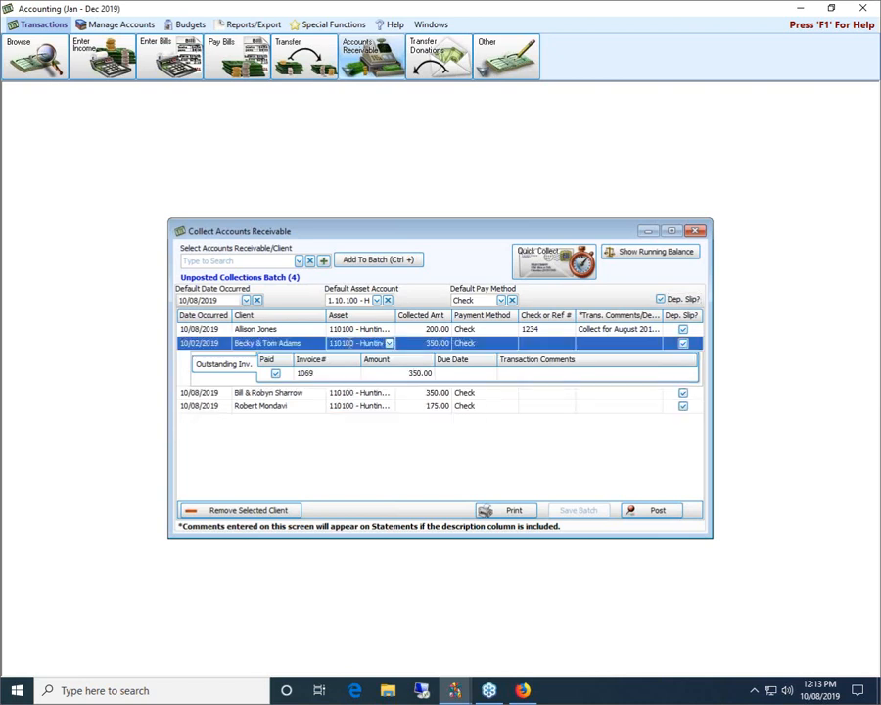
left_click(261, 513)
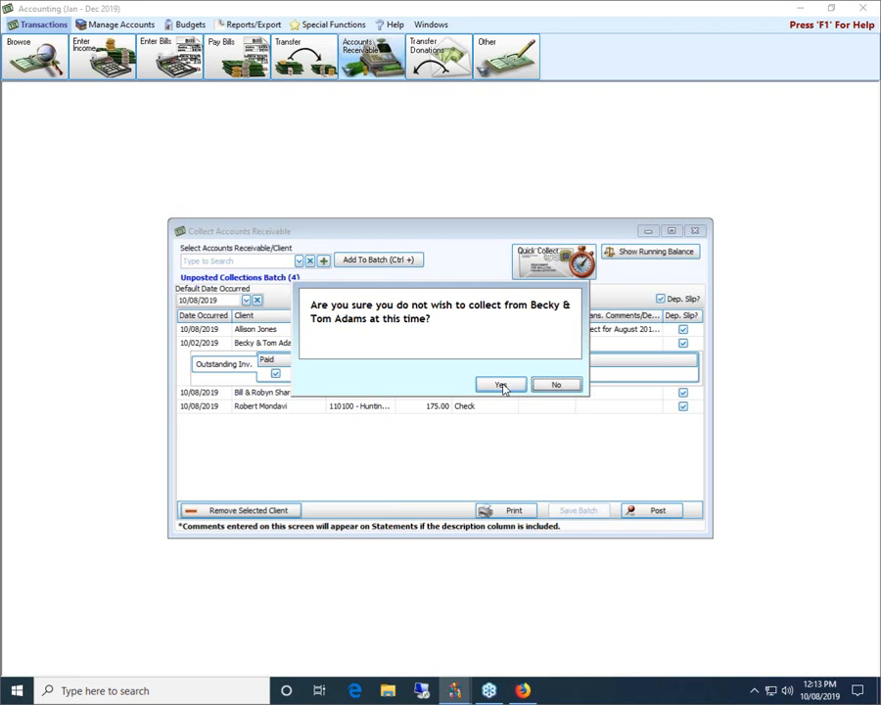
left_click(559, 386)
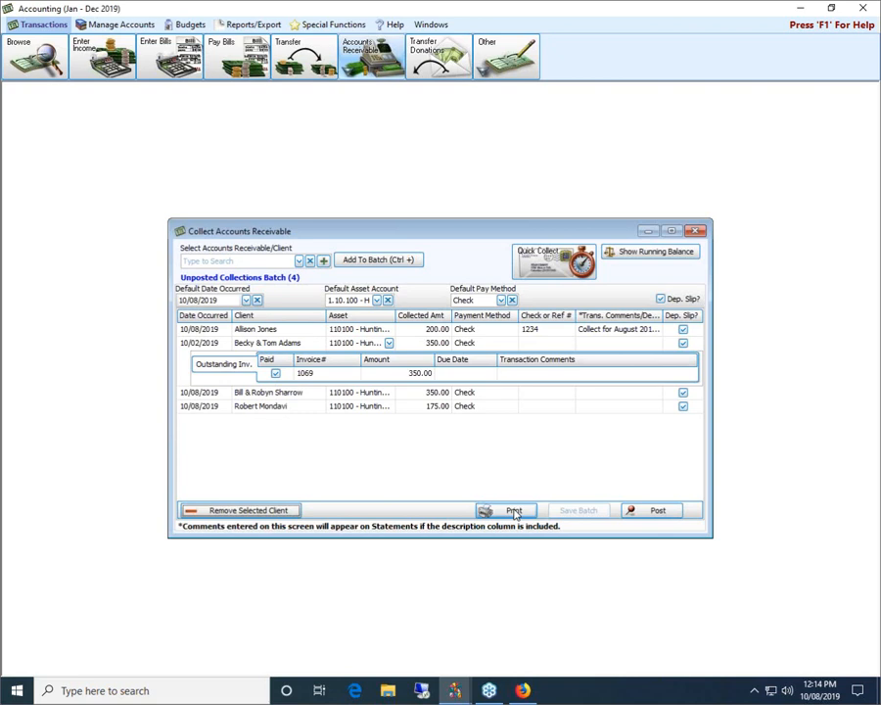
Show the batch's running balances and enlarge their window so every account fits
left_click(640, 253)
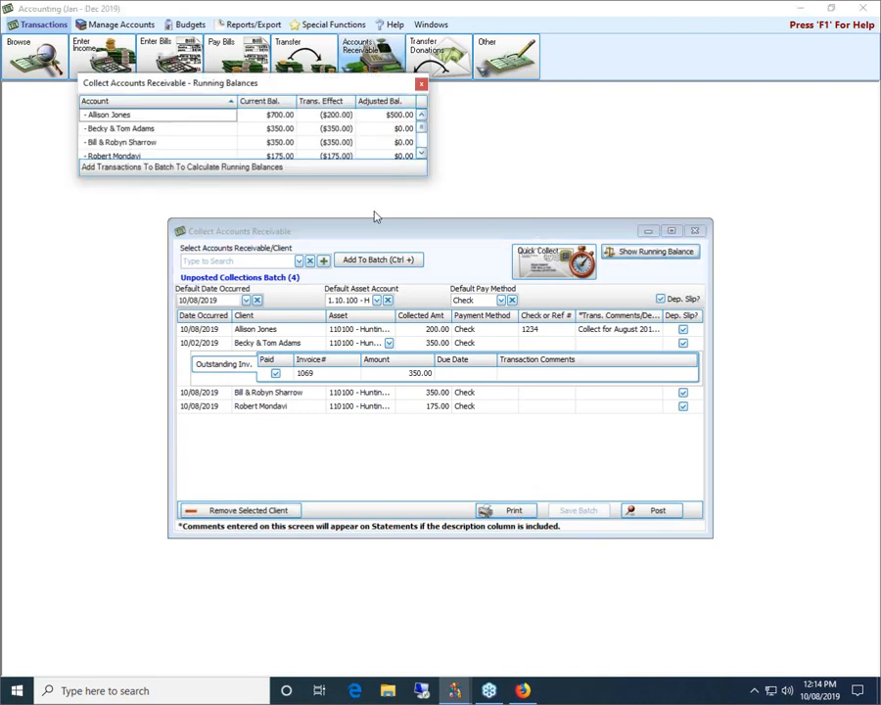
left_click_drag(382, 182, 382, 208)
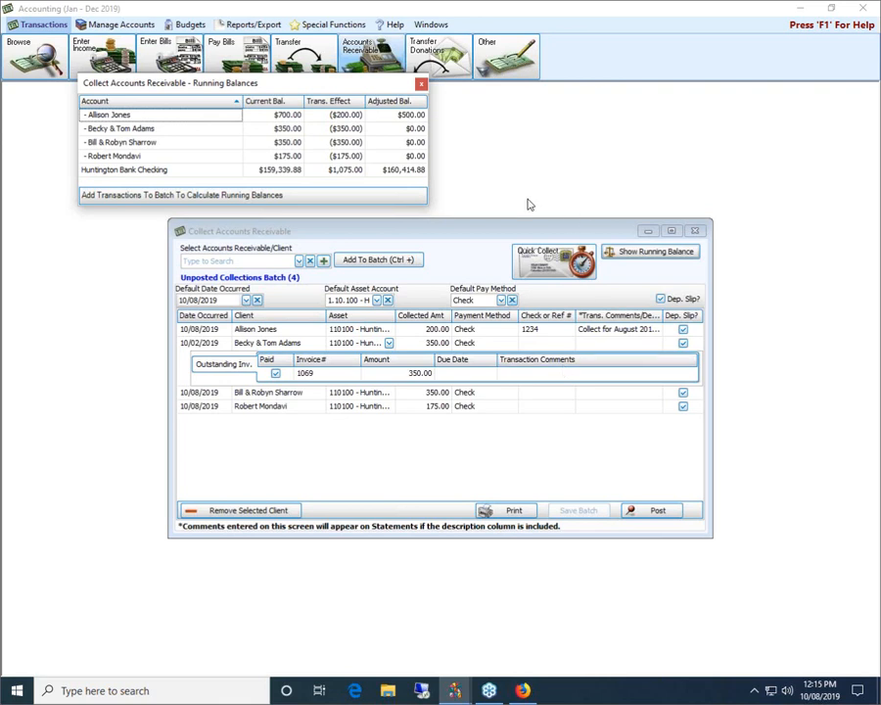
Post the collections batch without printing, and close the running balances and the collection window
left_click(653, 513)
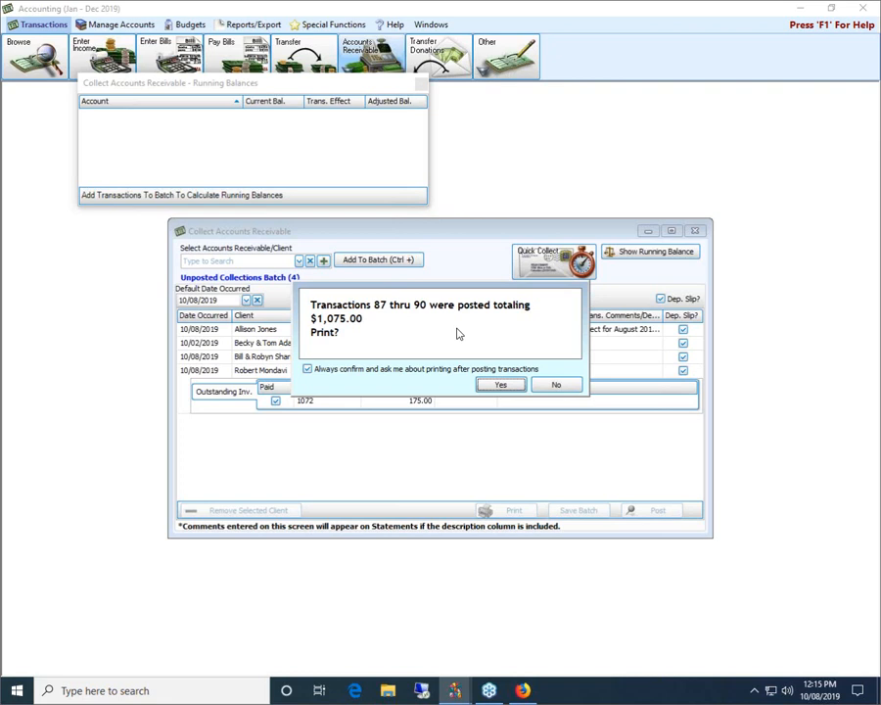
left_click(556, 384)
left_click(420, 85)
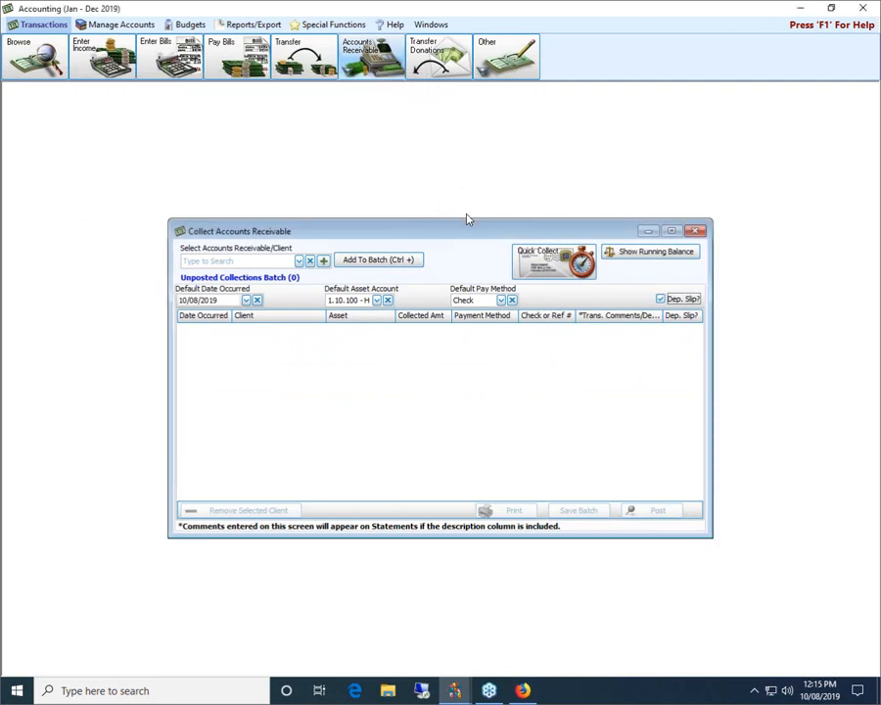
left_click(695, 232)
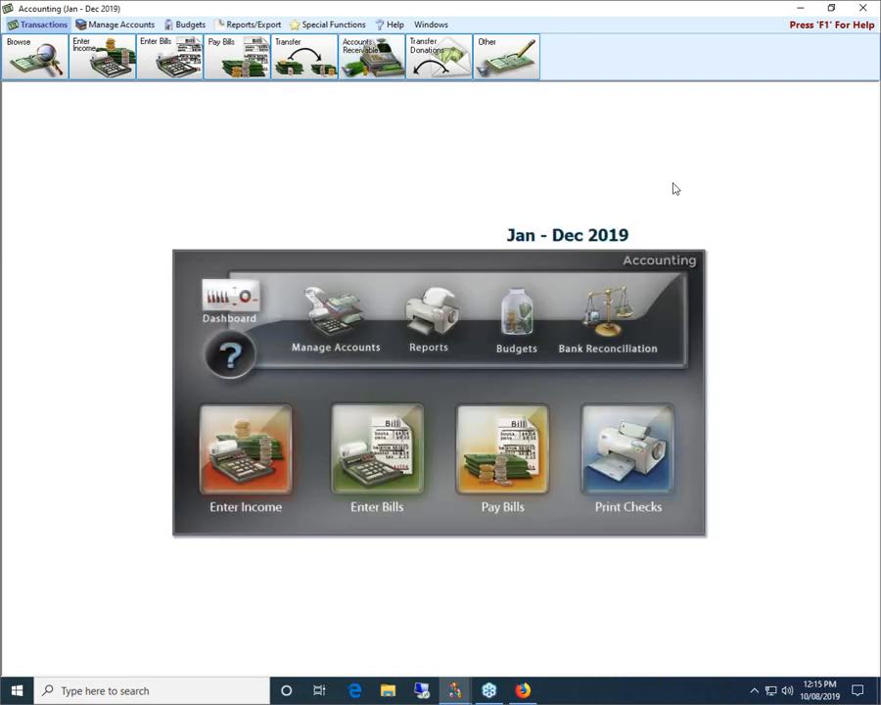
Open the accounts receivable statement printing and apply the transaction date range 07/01/2019 to 09/30/2019
left_click(362, 60)
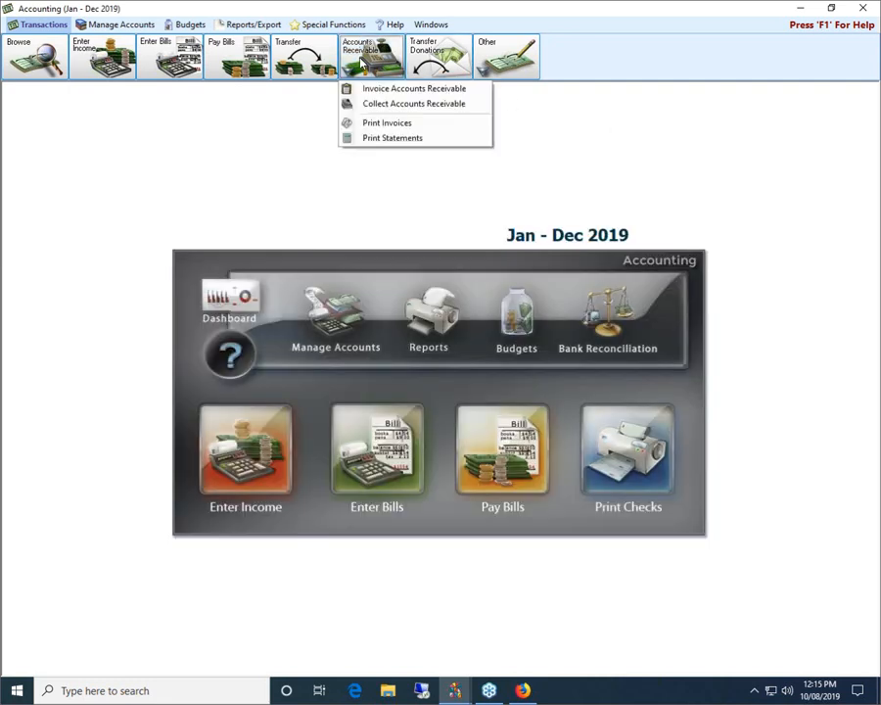
left_click(373, 140)
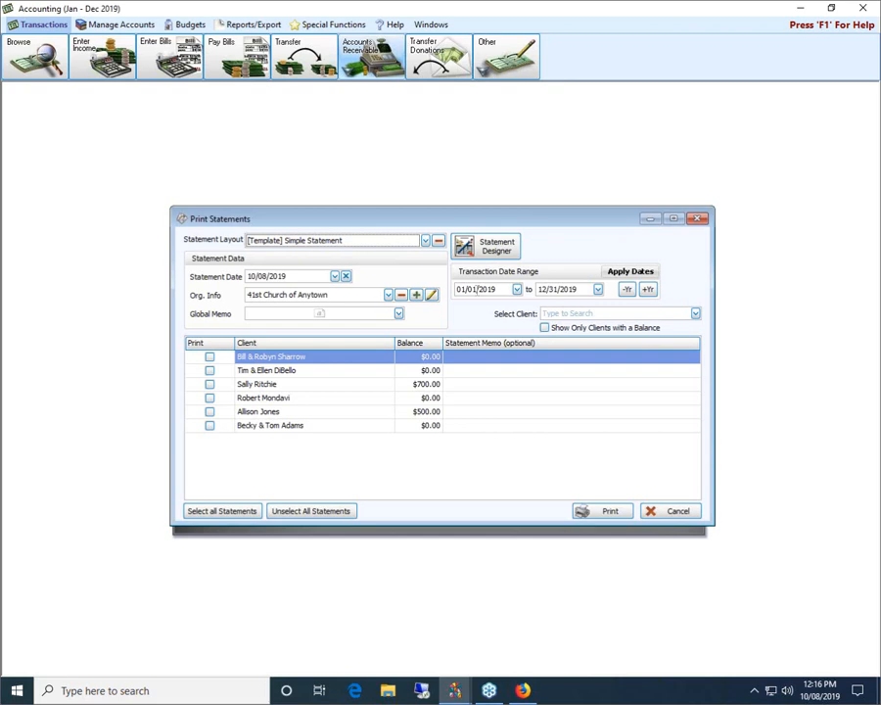
left_click(458, 291)
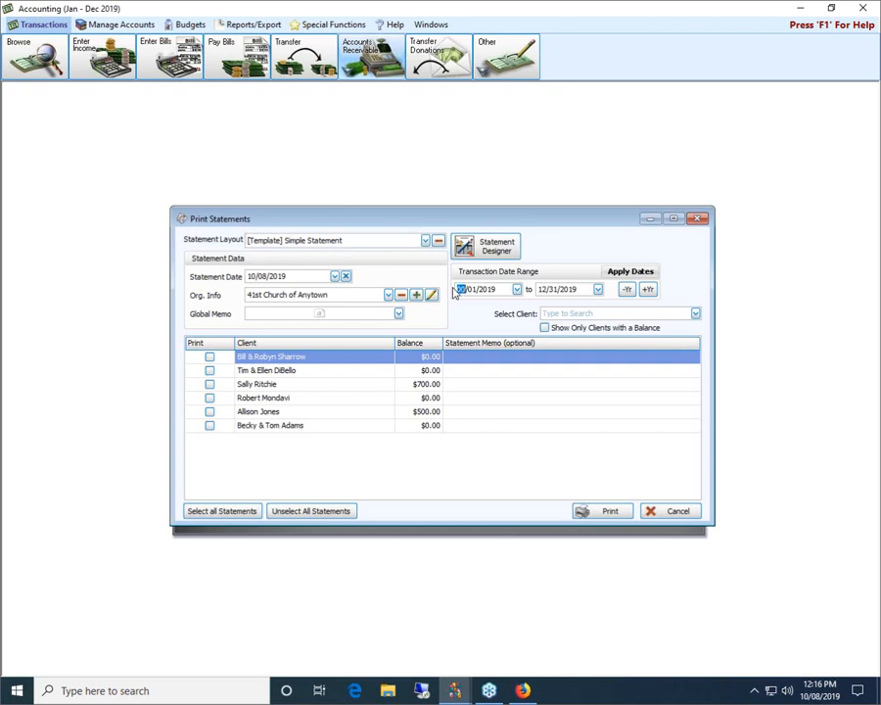
type("07/01")
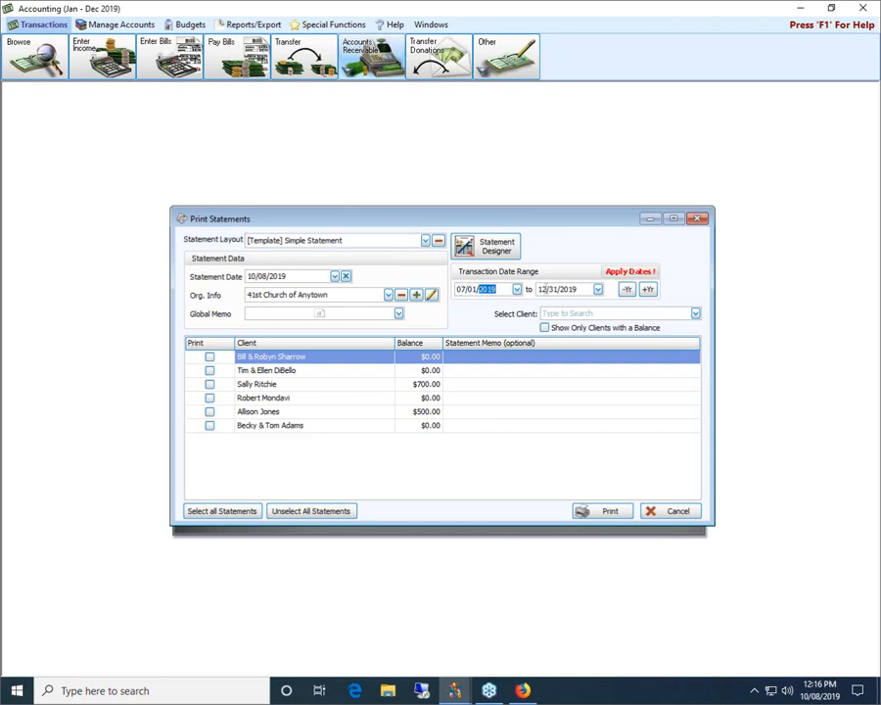
left_click(542, 289)
type("09/30")
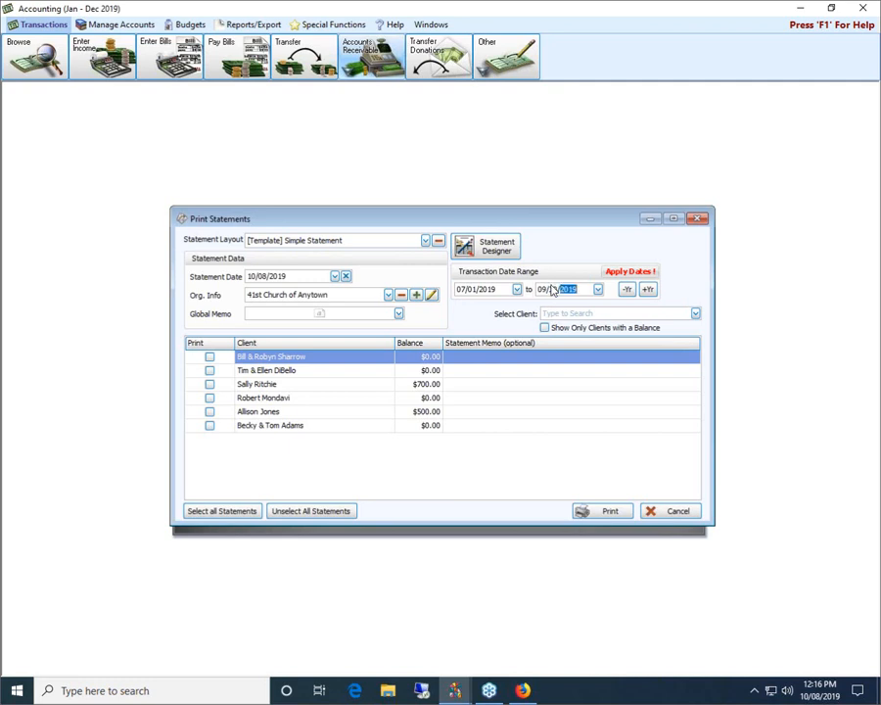
left_click(629, 272)
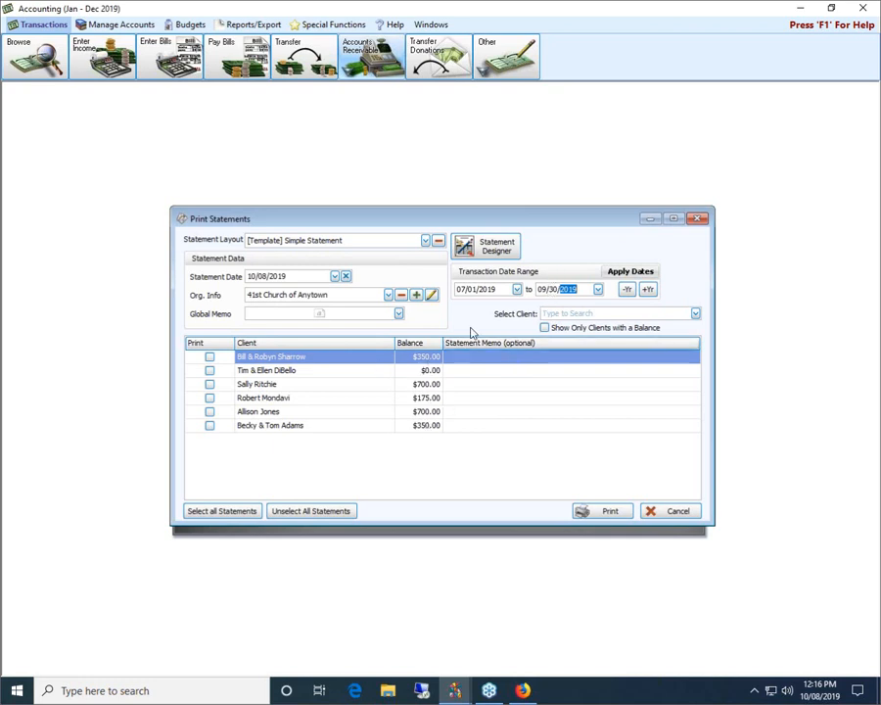
Extend the statements' transaction date range to 10/31/2019 and apply it
left_click(551, 289)
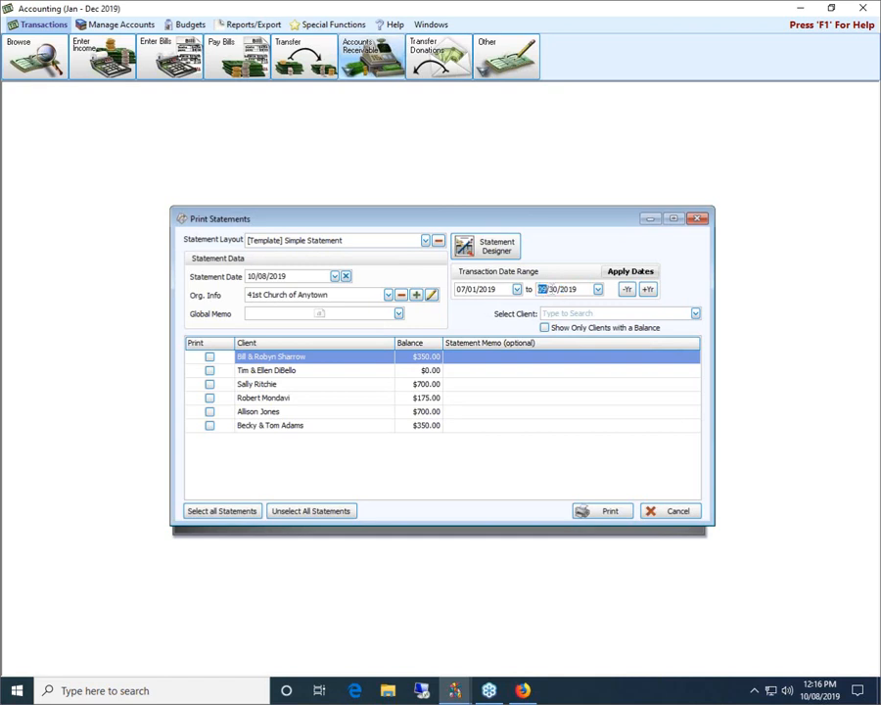
type("1031")
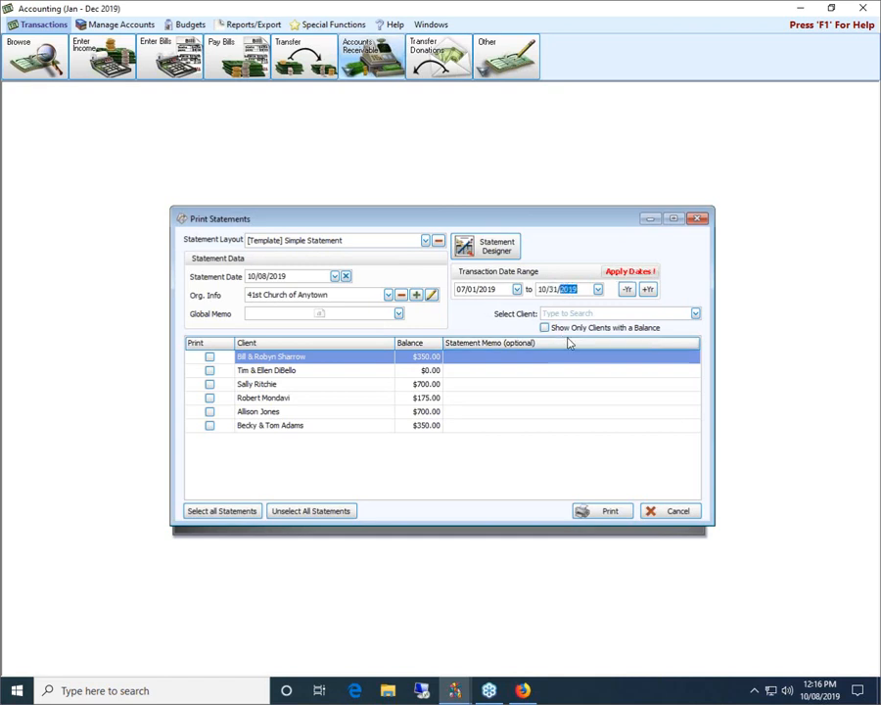
left_click(630, 272)
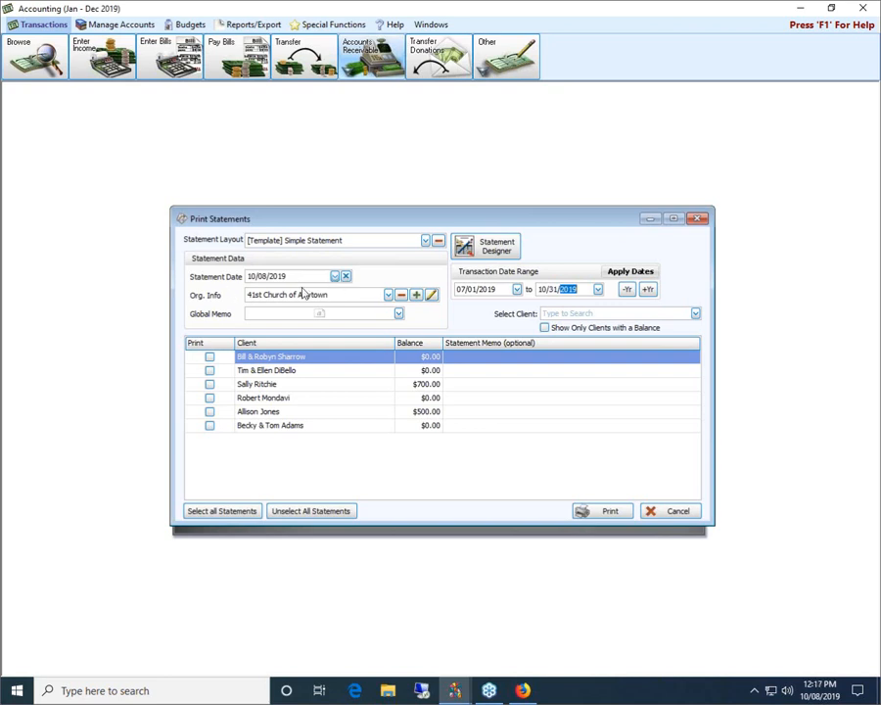
left_click(389, 294)
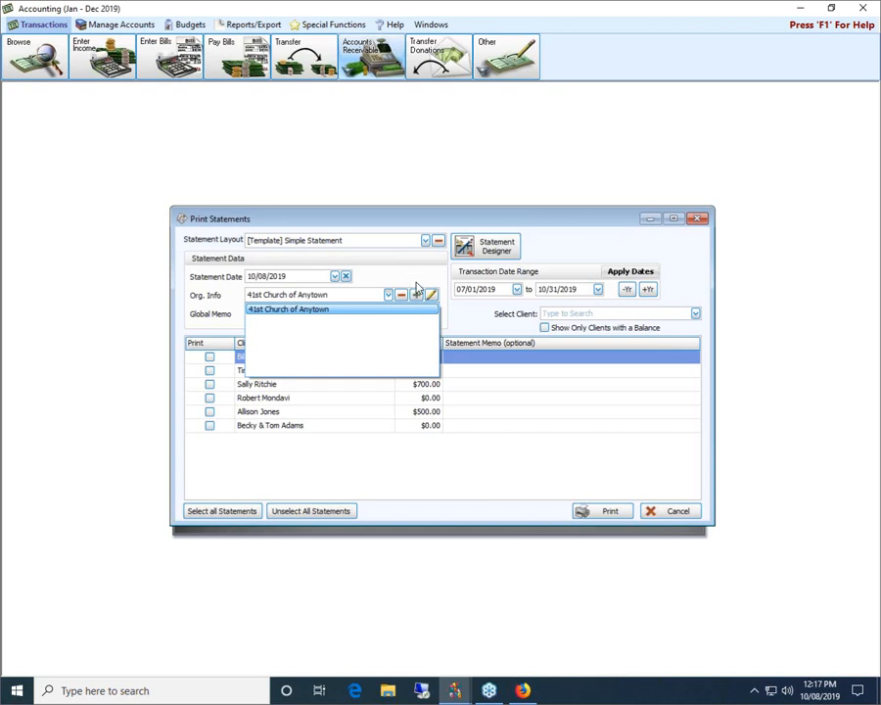
left_click(417, 286)
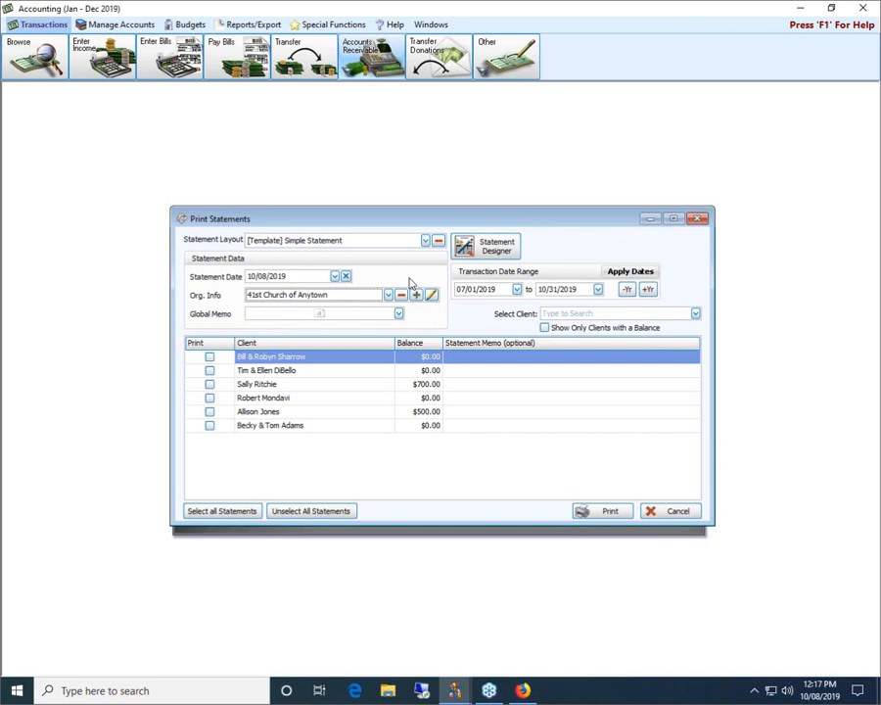
Set the statements' global memo to "Thank you for trusting us to care for your children."
left_click(398, 315)
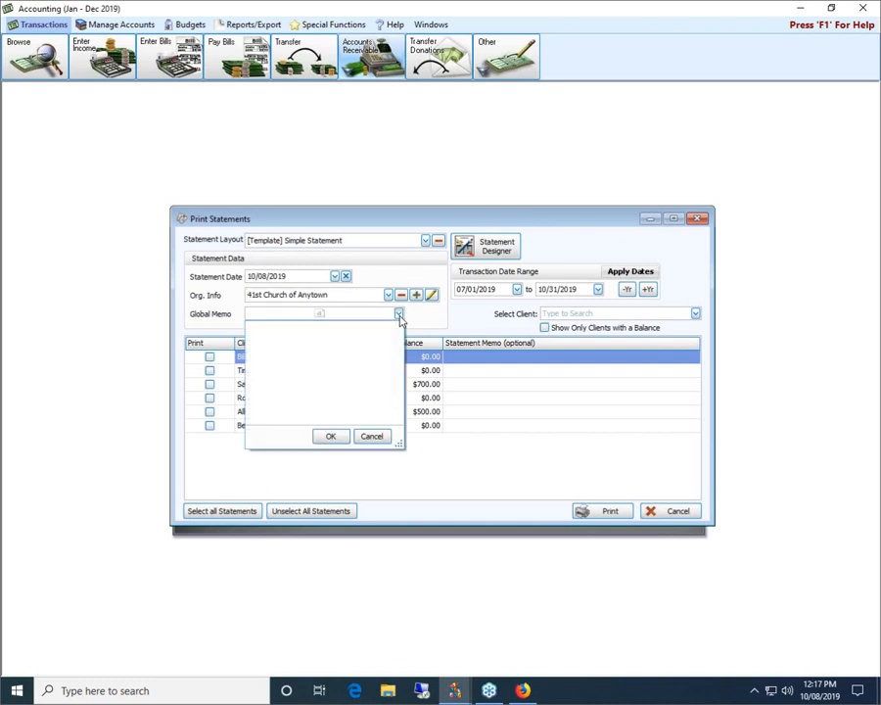
type("Thank ")
type("y")
type("ou")
type(" for tru")
type("s")
type("ting ut sot")
key("BackSpace")
key("BackSpace")
key("BackSpace")
type("to care ")
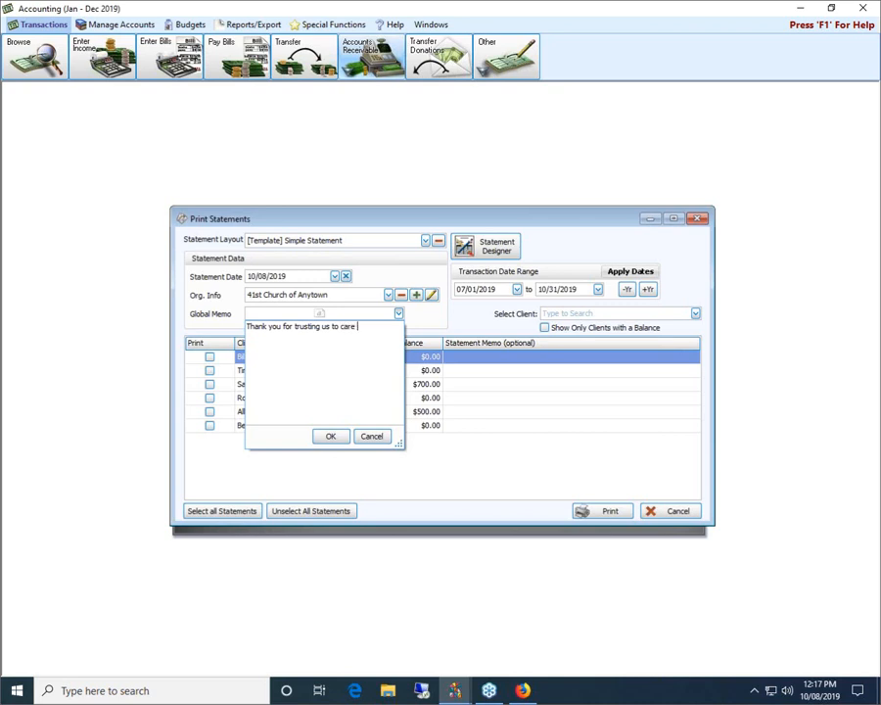
type("for your children.")
left_click(332, 436)
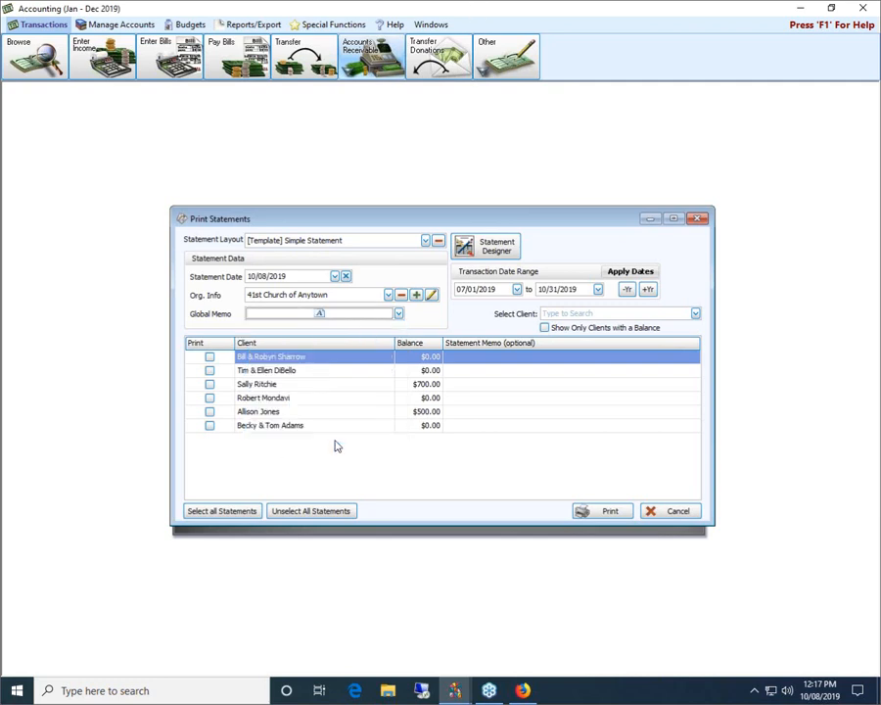
Filter the statement list to only clients with a balance, and restore the full client list
left_click(493, 357)
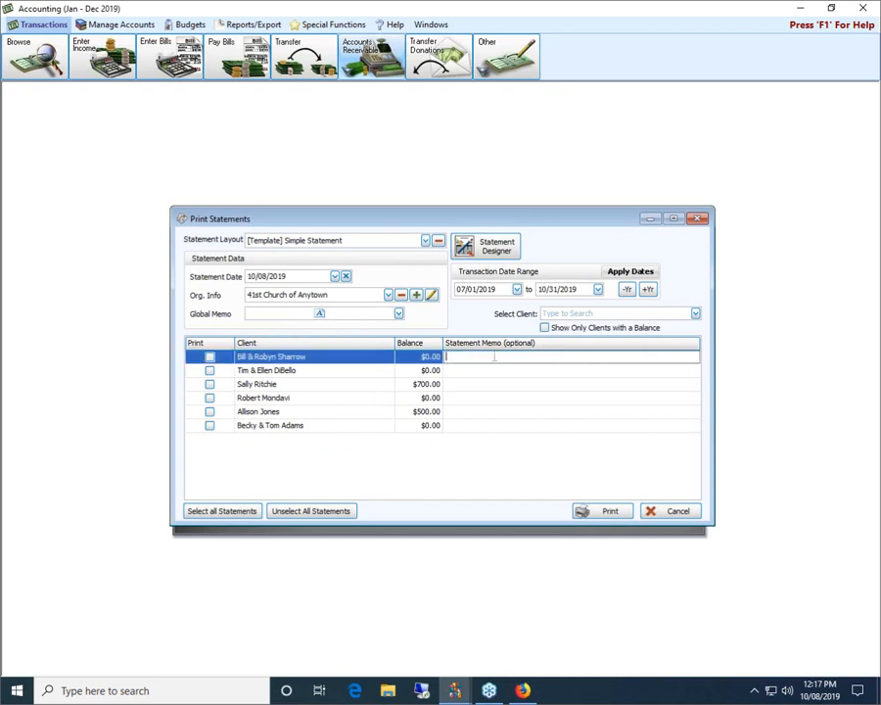
left_click(526, 412)
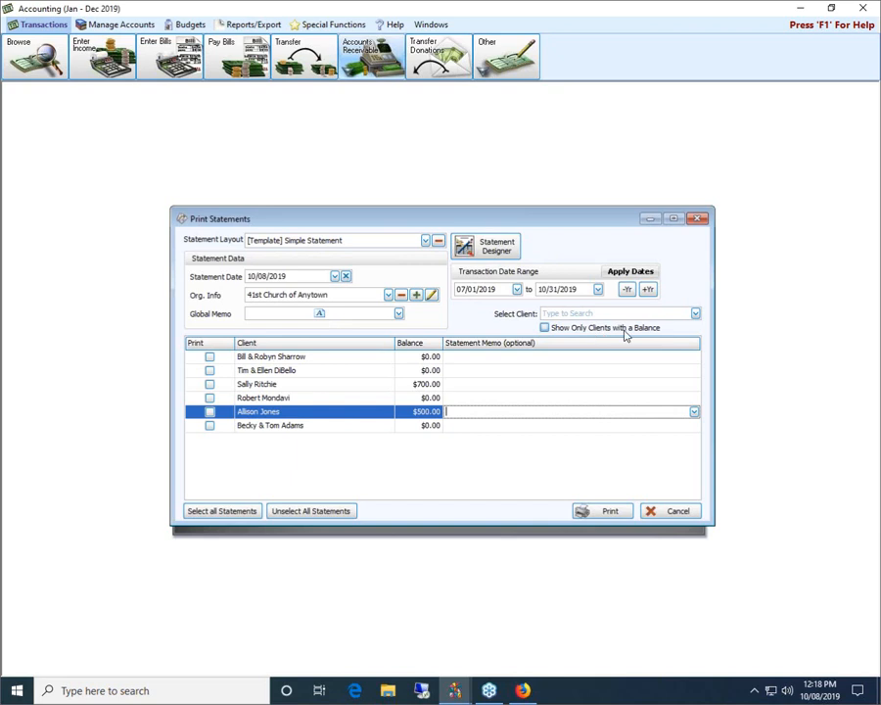
left_click(545, 327)
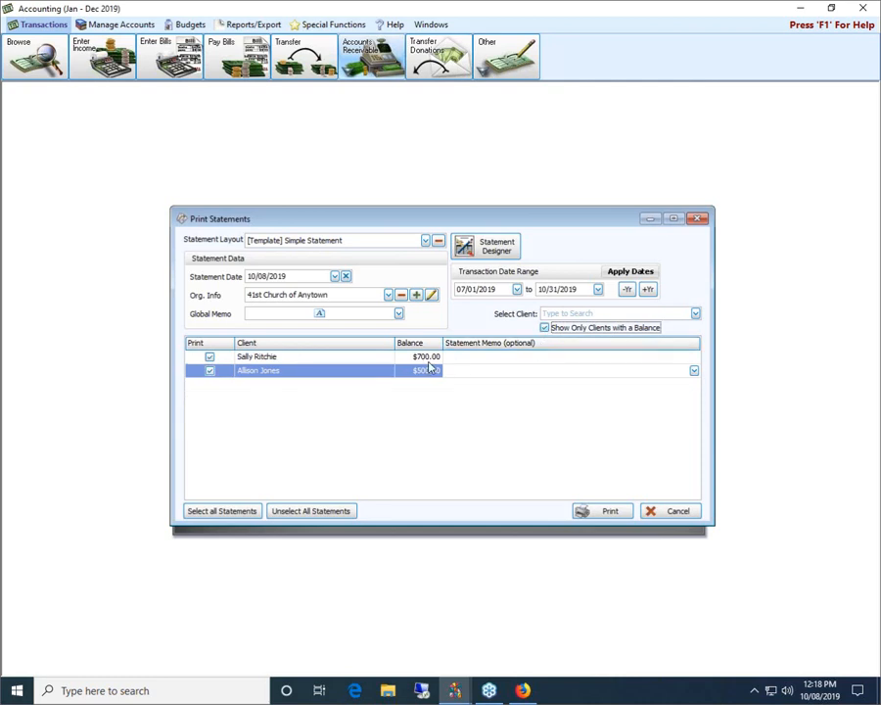
left_click(545, 328)
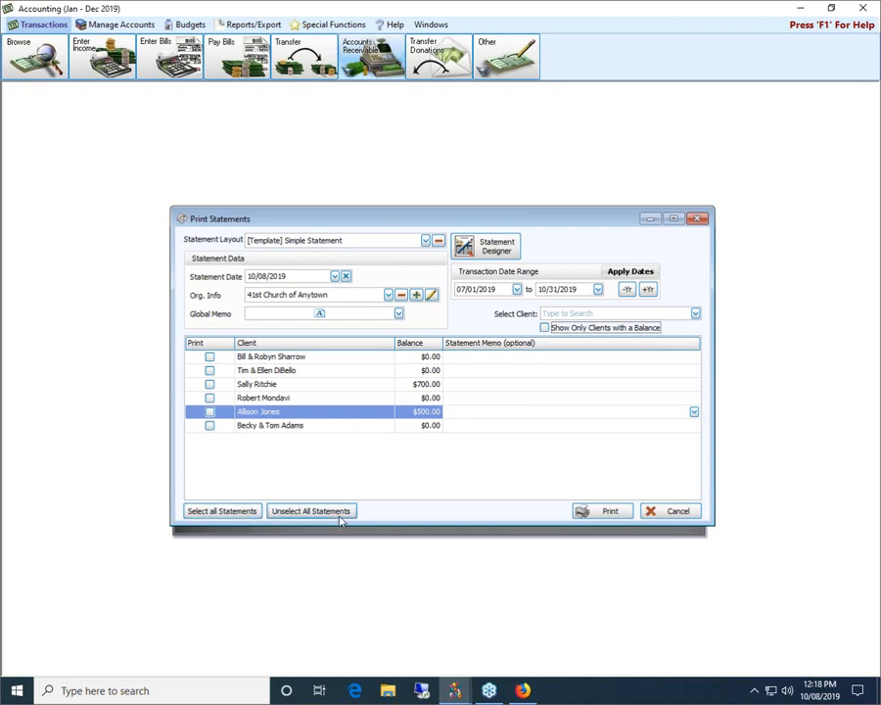
Mark the statements of all clients for printing
left_click(209, 358)
left_click(209, 370)
left_click(209, 384)
left_click(209, 398)
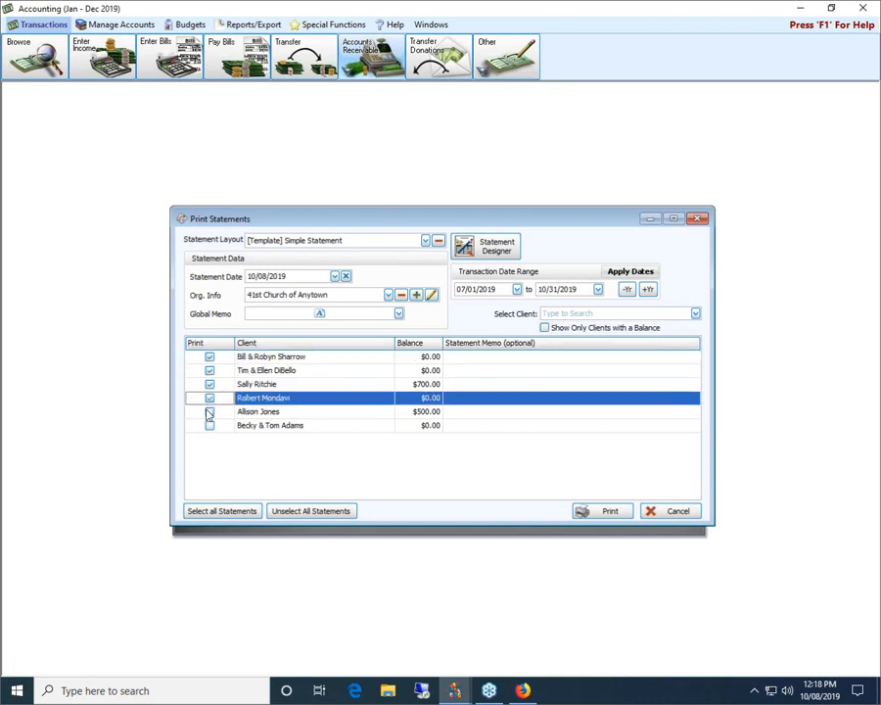
left_click(196, 511)
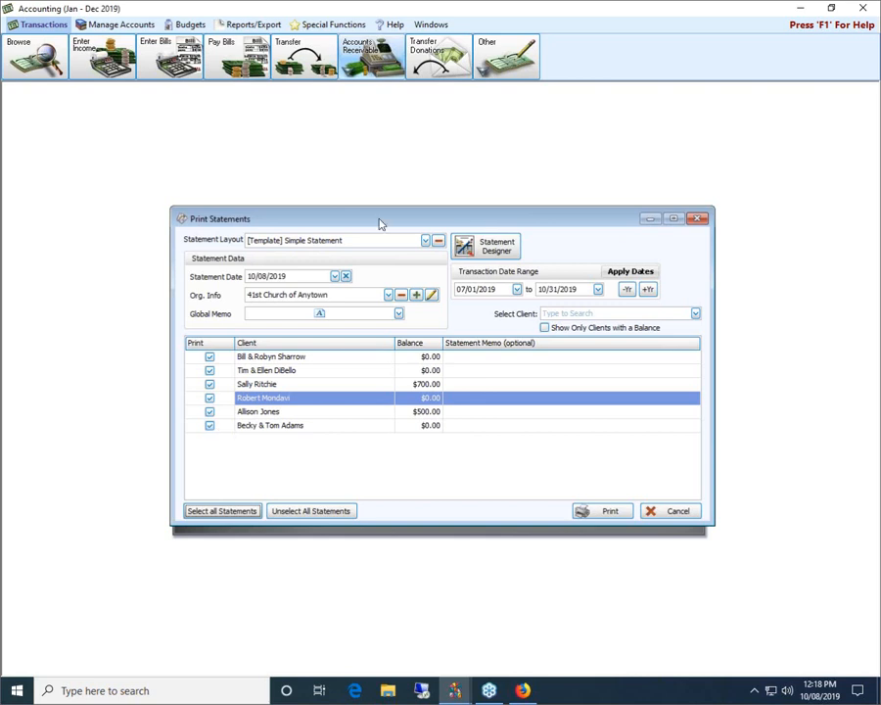
Preview the marked statements in the Simple Statement layout, look through their pages, and close the preview
left_click(425, 240)
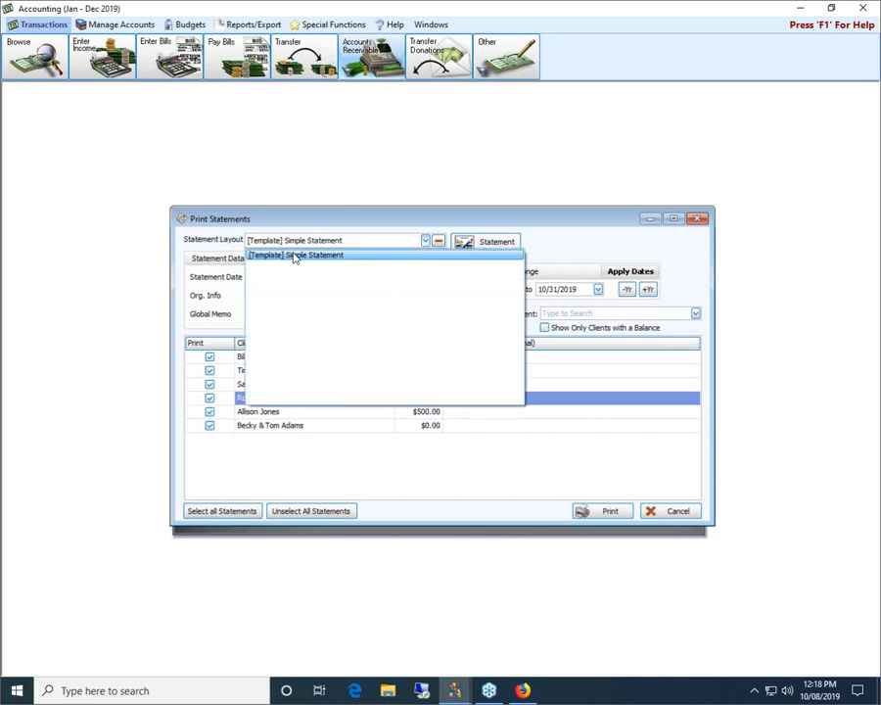
left_click(353, 218)
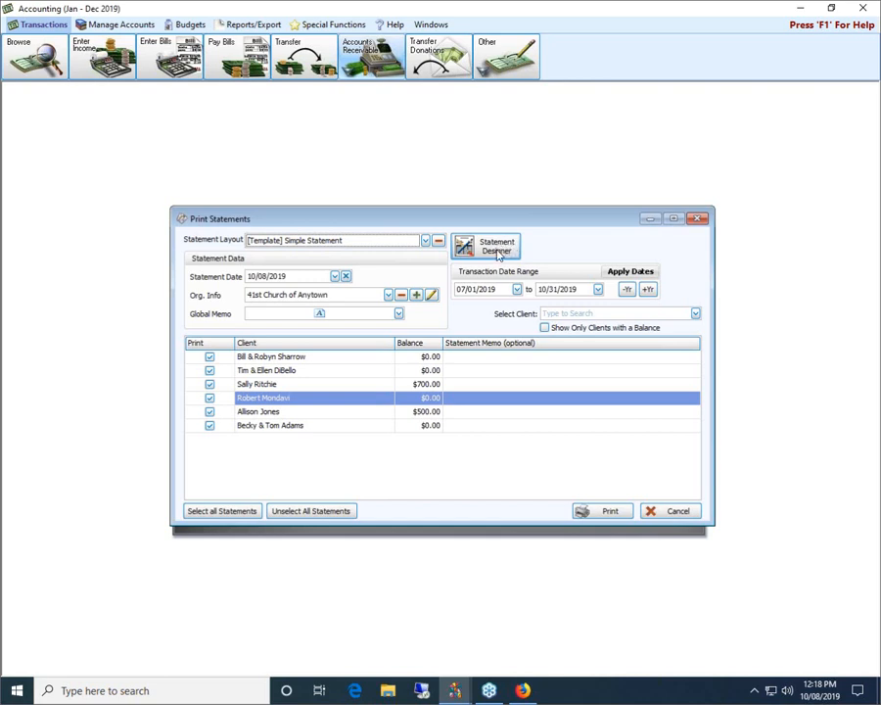
left_click(610, 512)
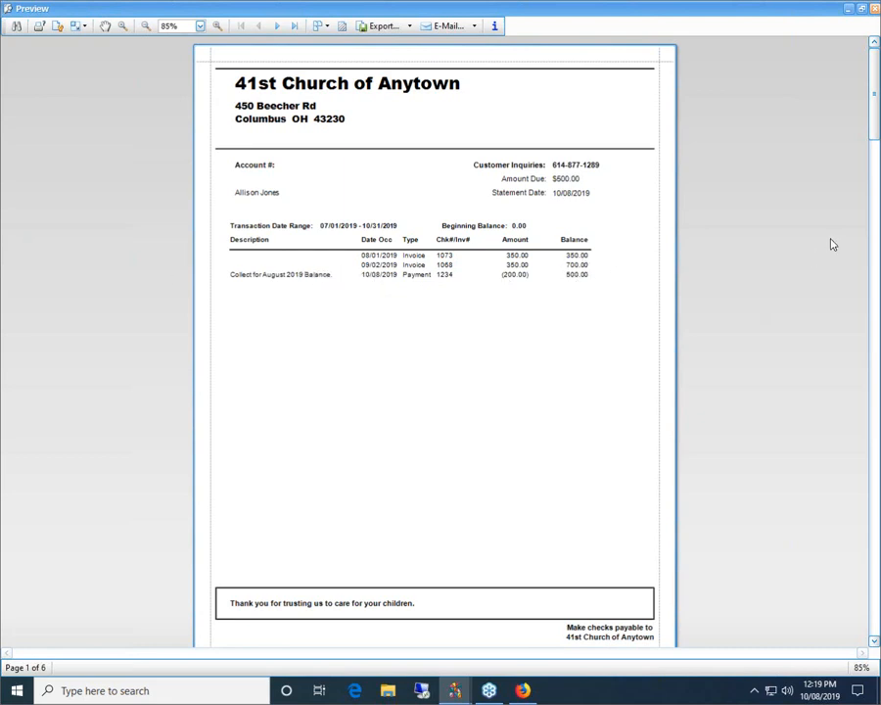
left_click_drag(874, 100, 875, 168)
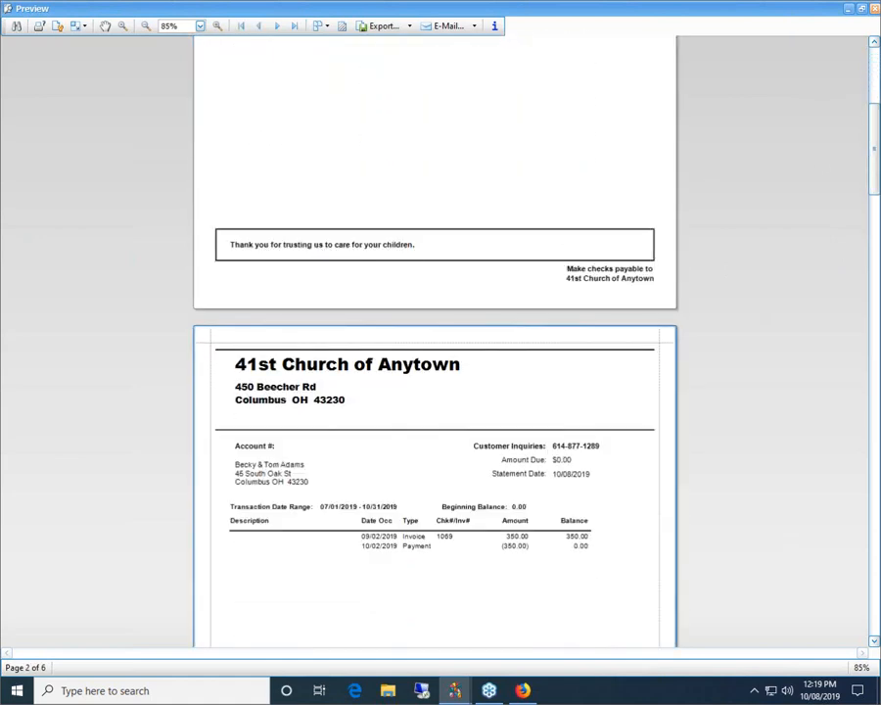
left_click_drag(873, 111, 875, 132)
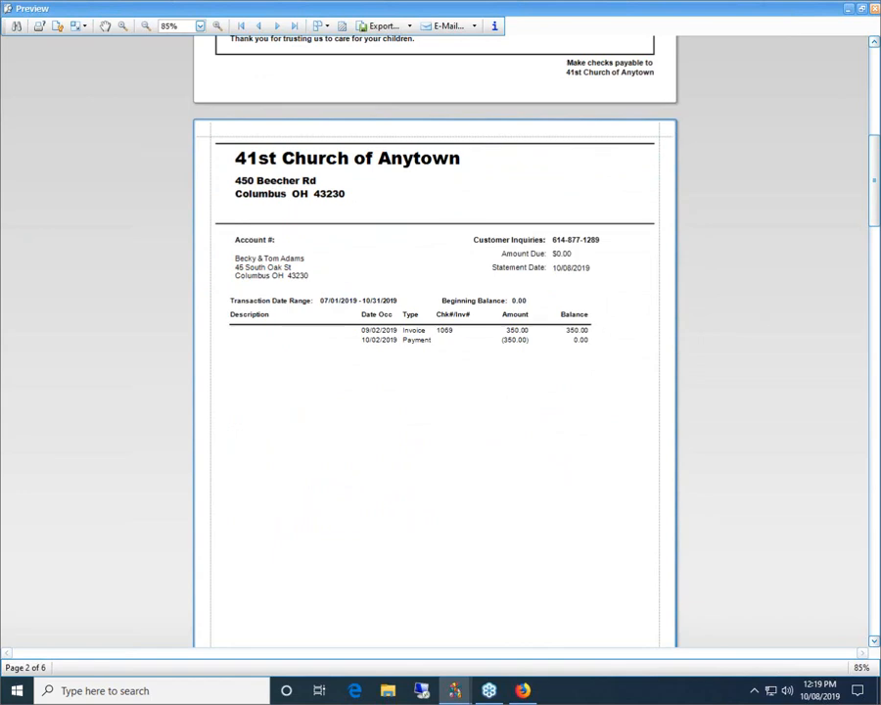
left_click_drag(875, 137, 874, 169)
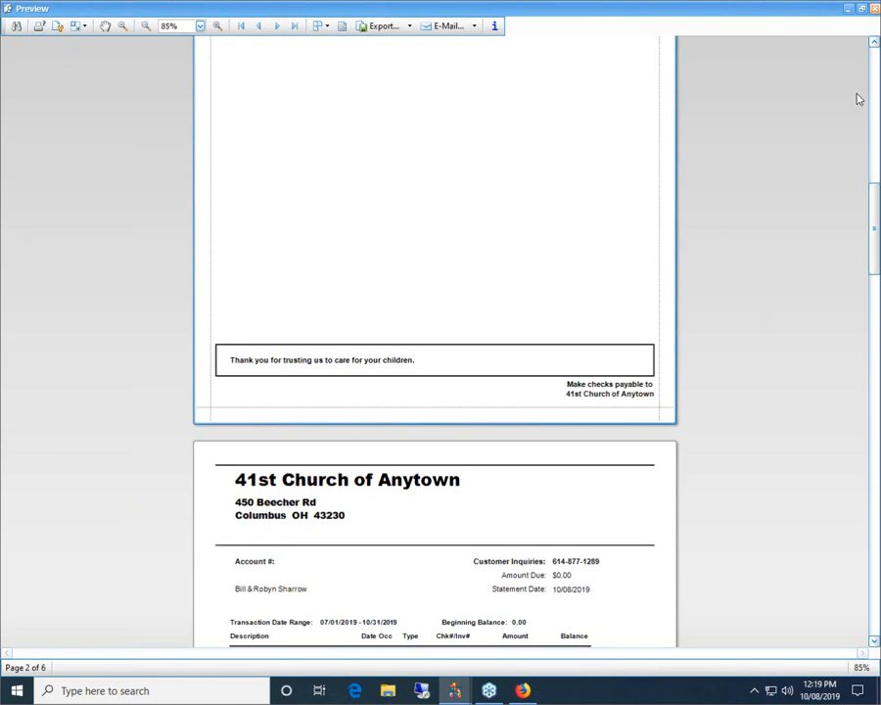
left_click_drag(873, 188, 878, 331)
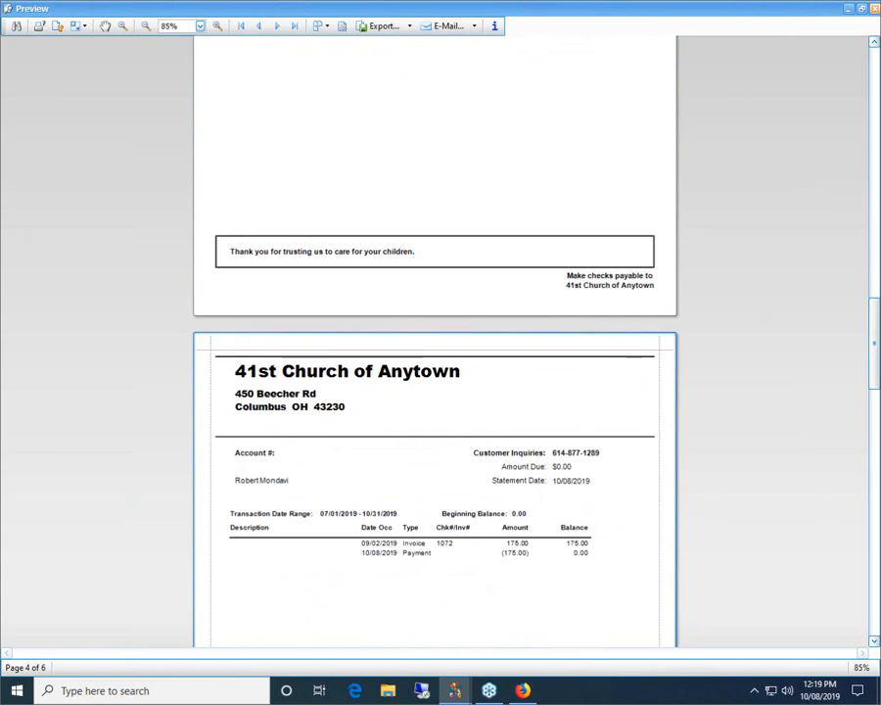
left_click(875, 9)
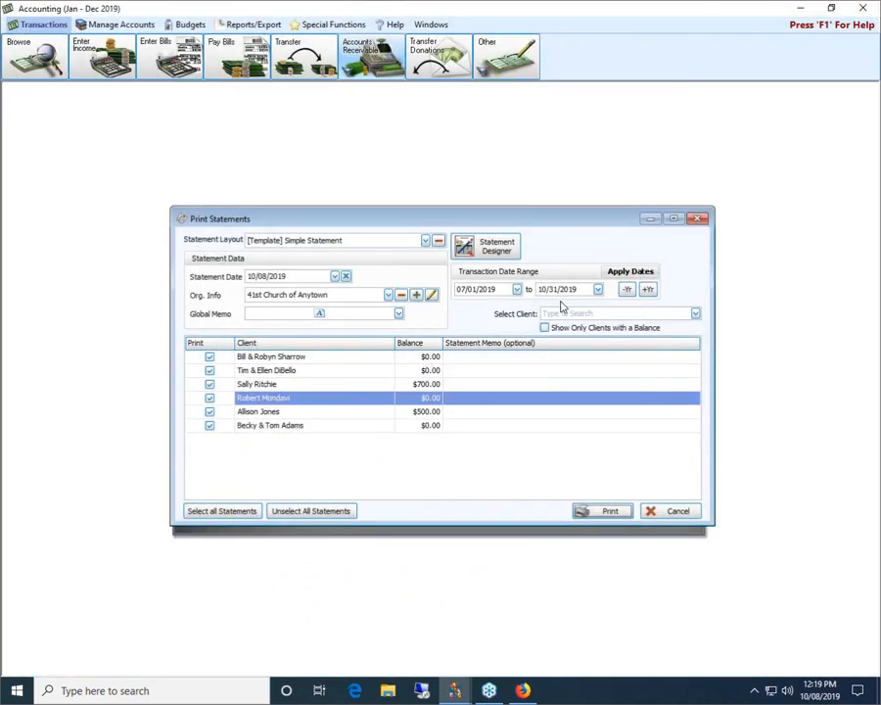
left_click(694, 314)
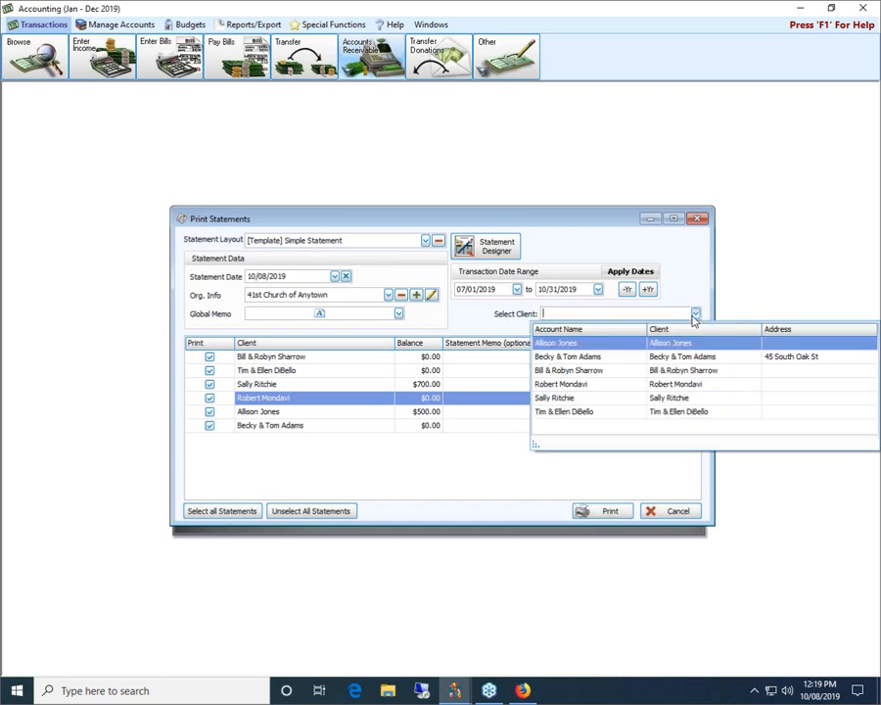
left_click(597, 219)
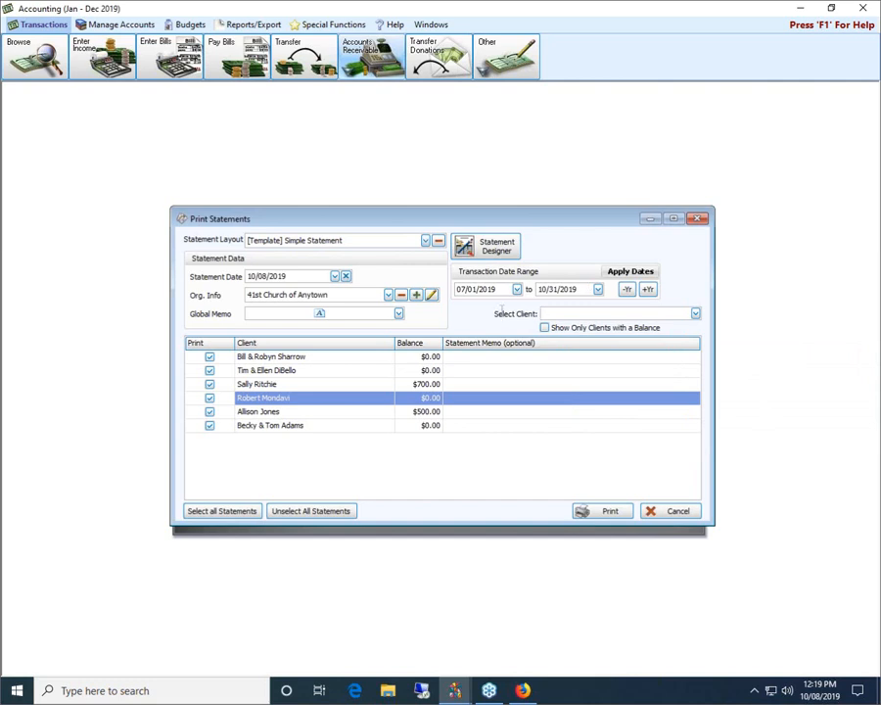